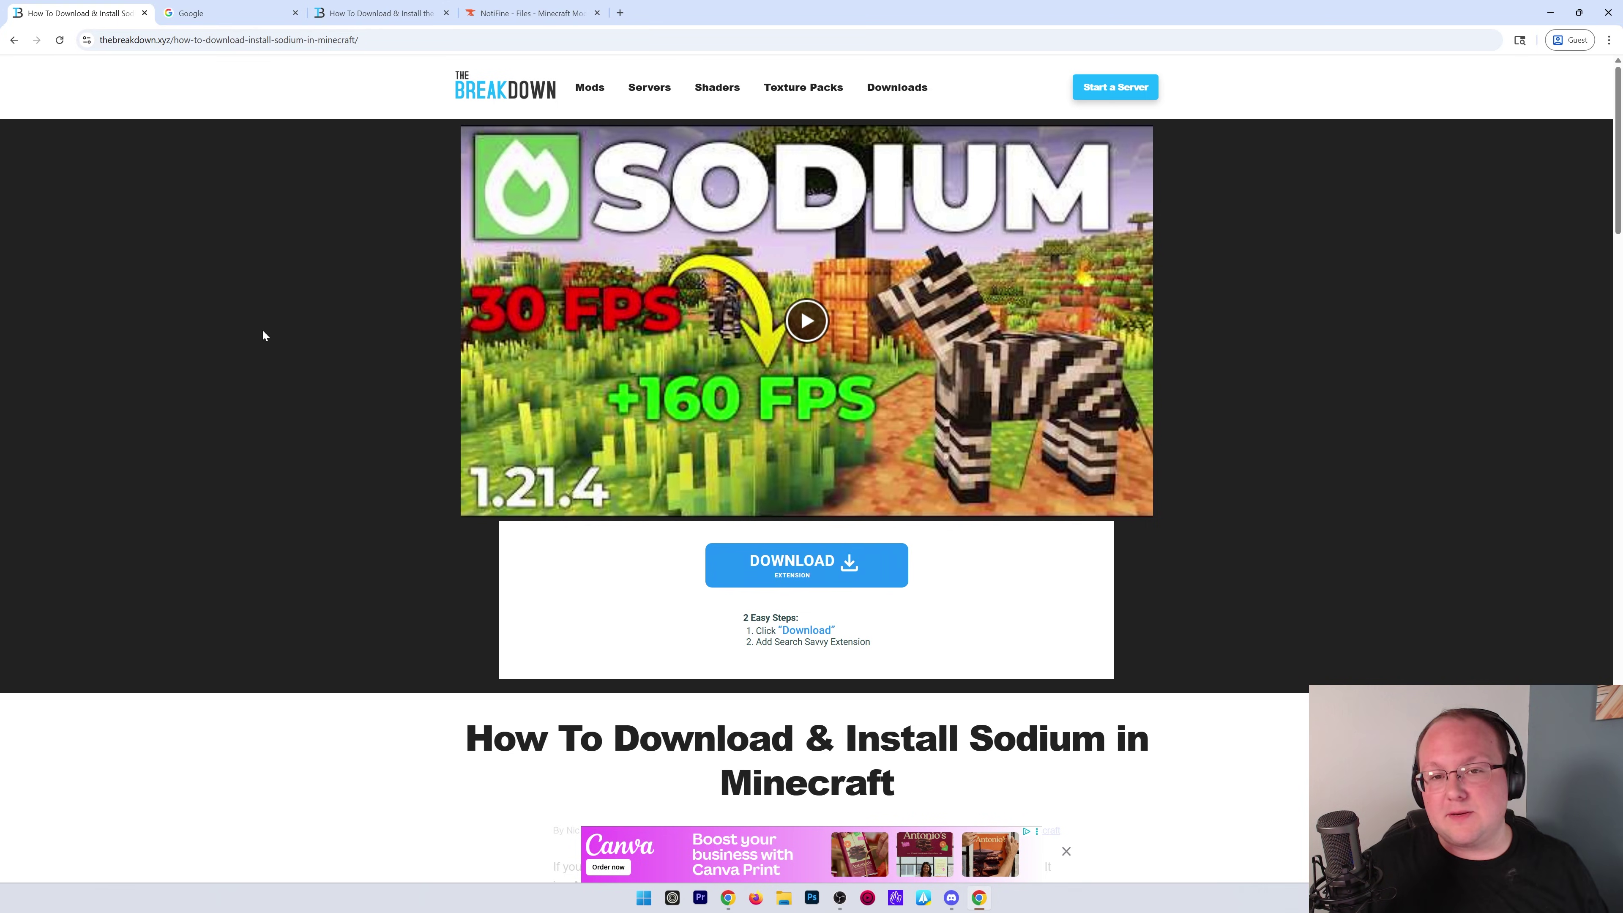
# Search Google for "minecraft sodium download" and open Modrinth's Sodium page.
pyautogui.scroll(-8, 268, 327)
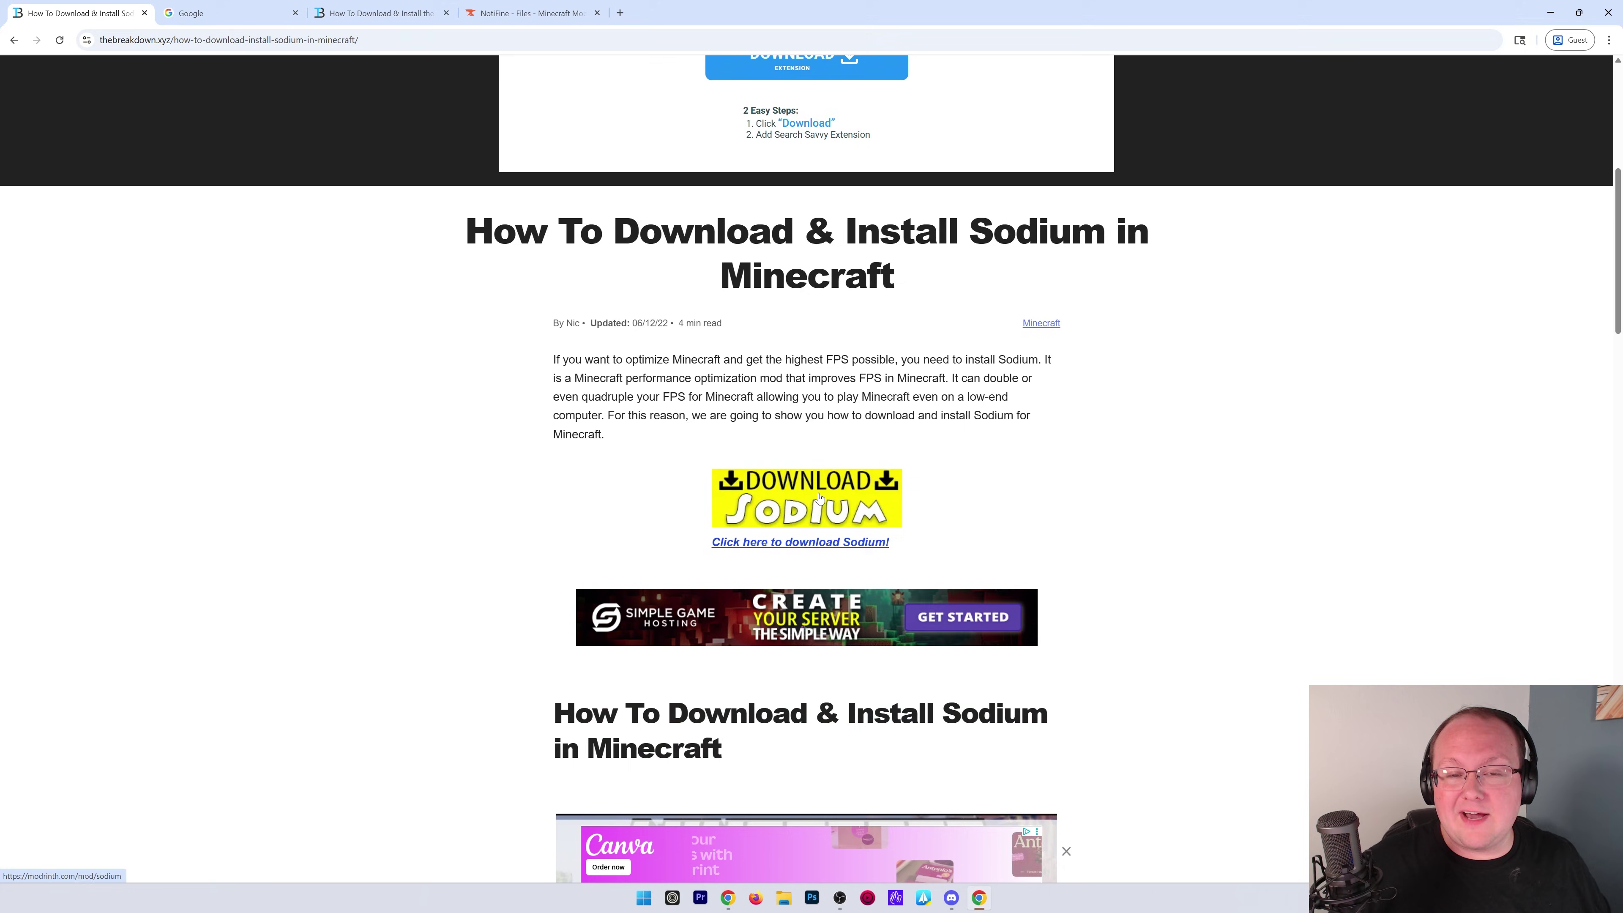
pyautogui.click(230, 13)
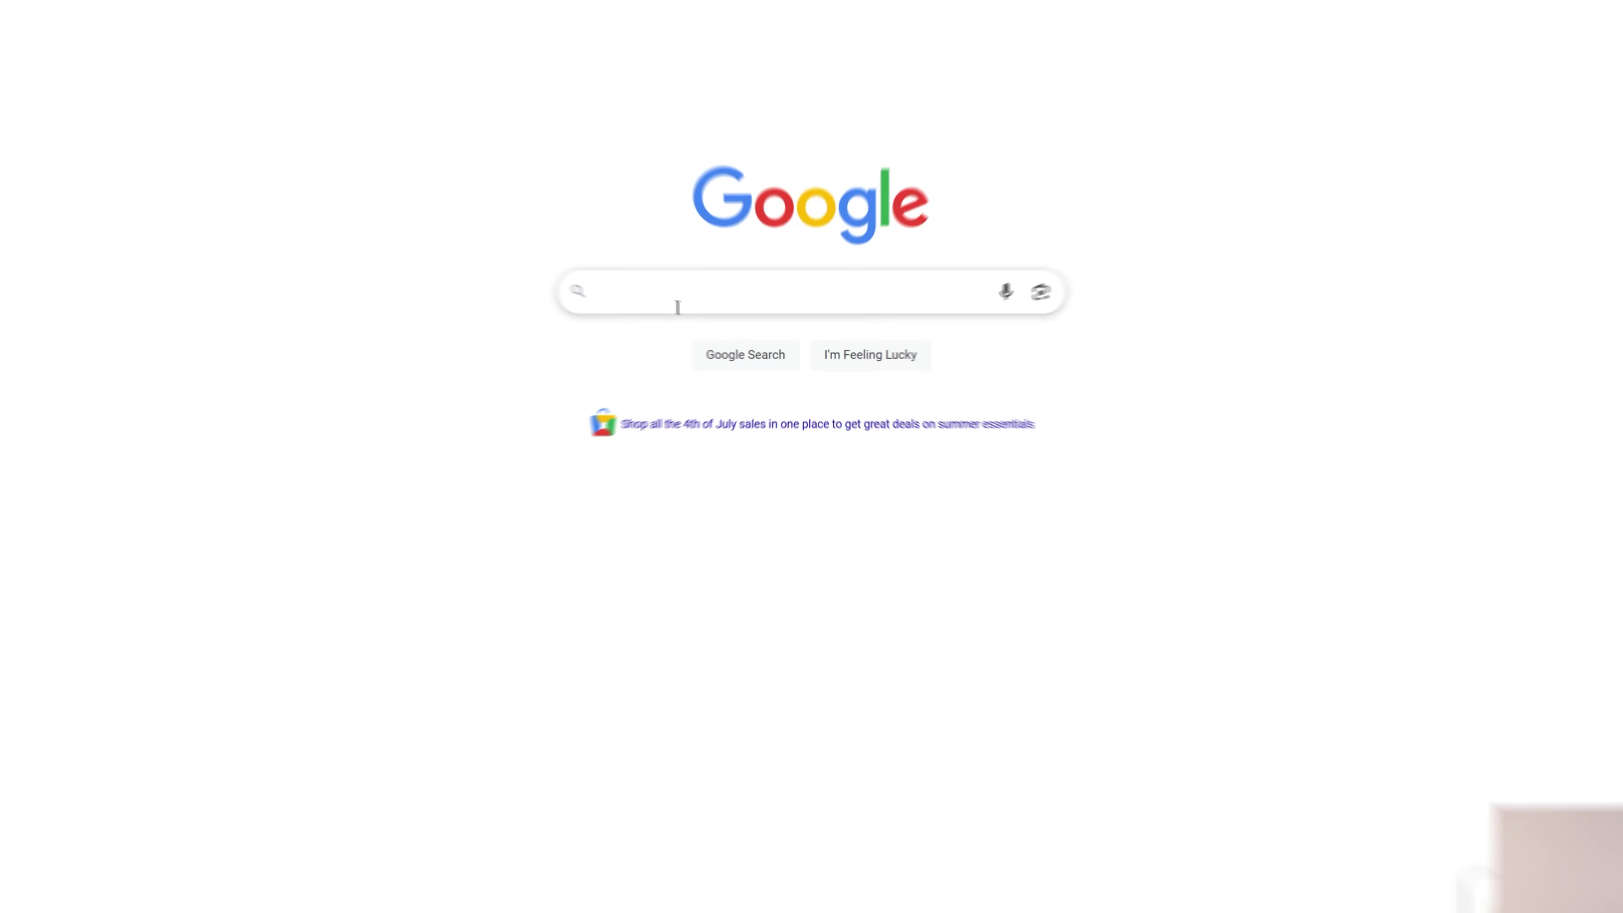
pyautogui.click(678, 307)
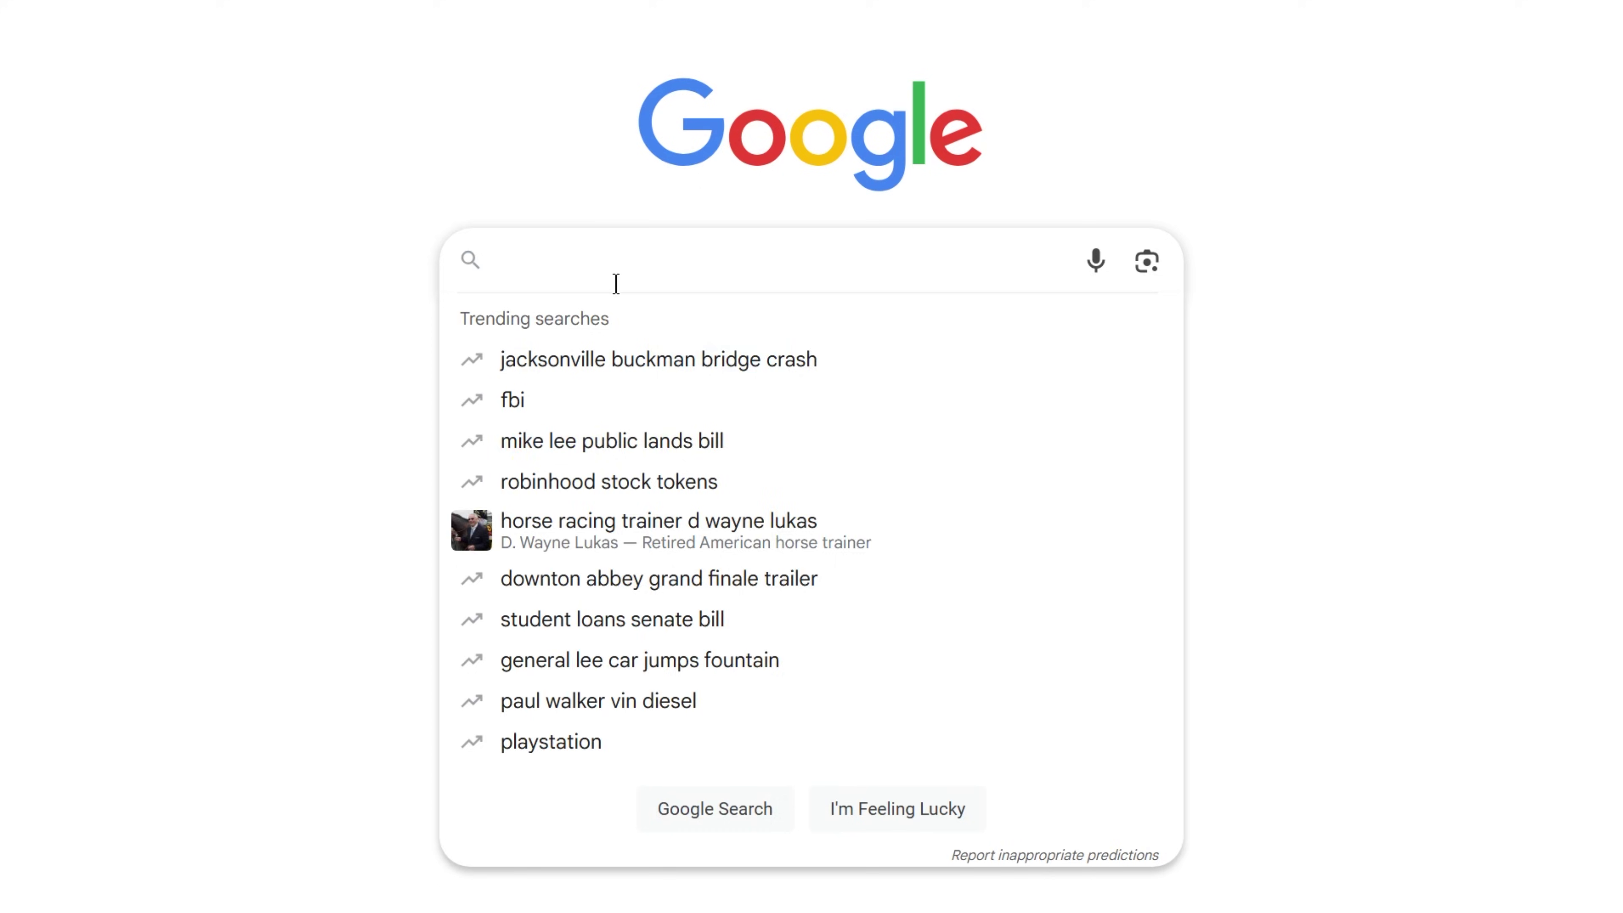
pyautogui.write('minecraft sodiu')
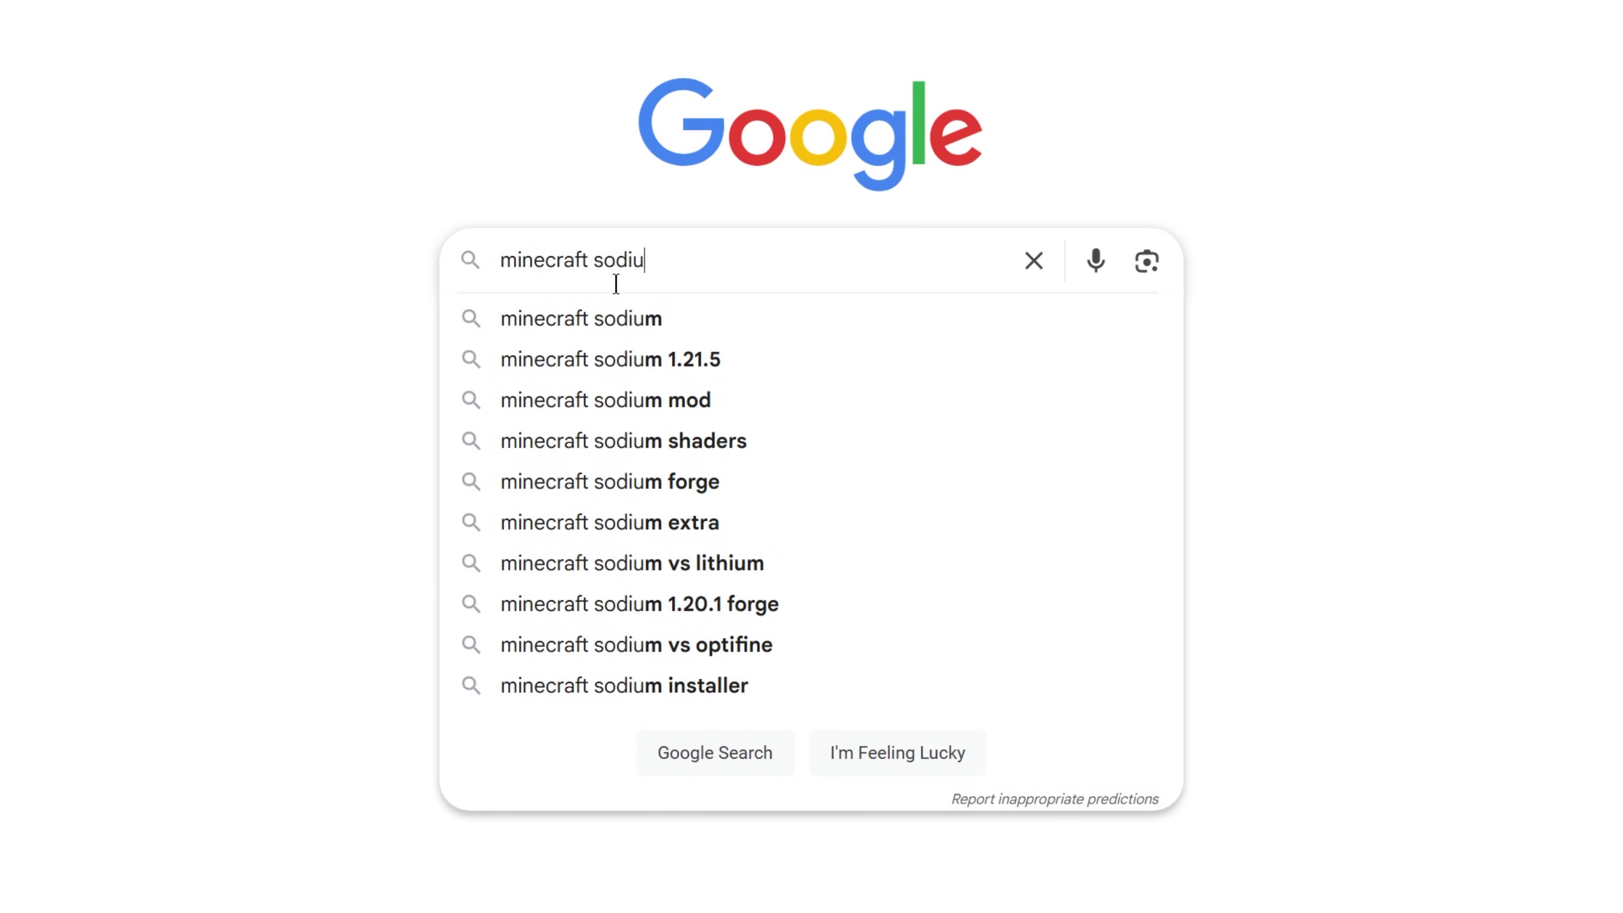
pyautogui.write('m download')
pyautogui.press('Return')
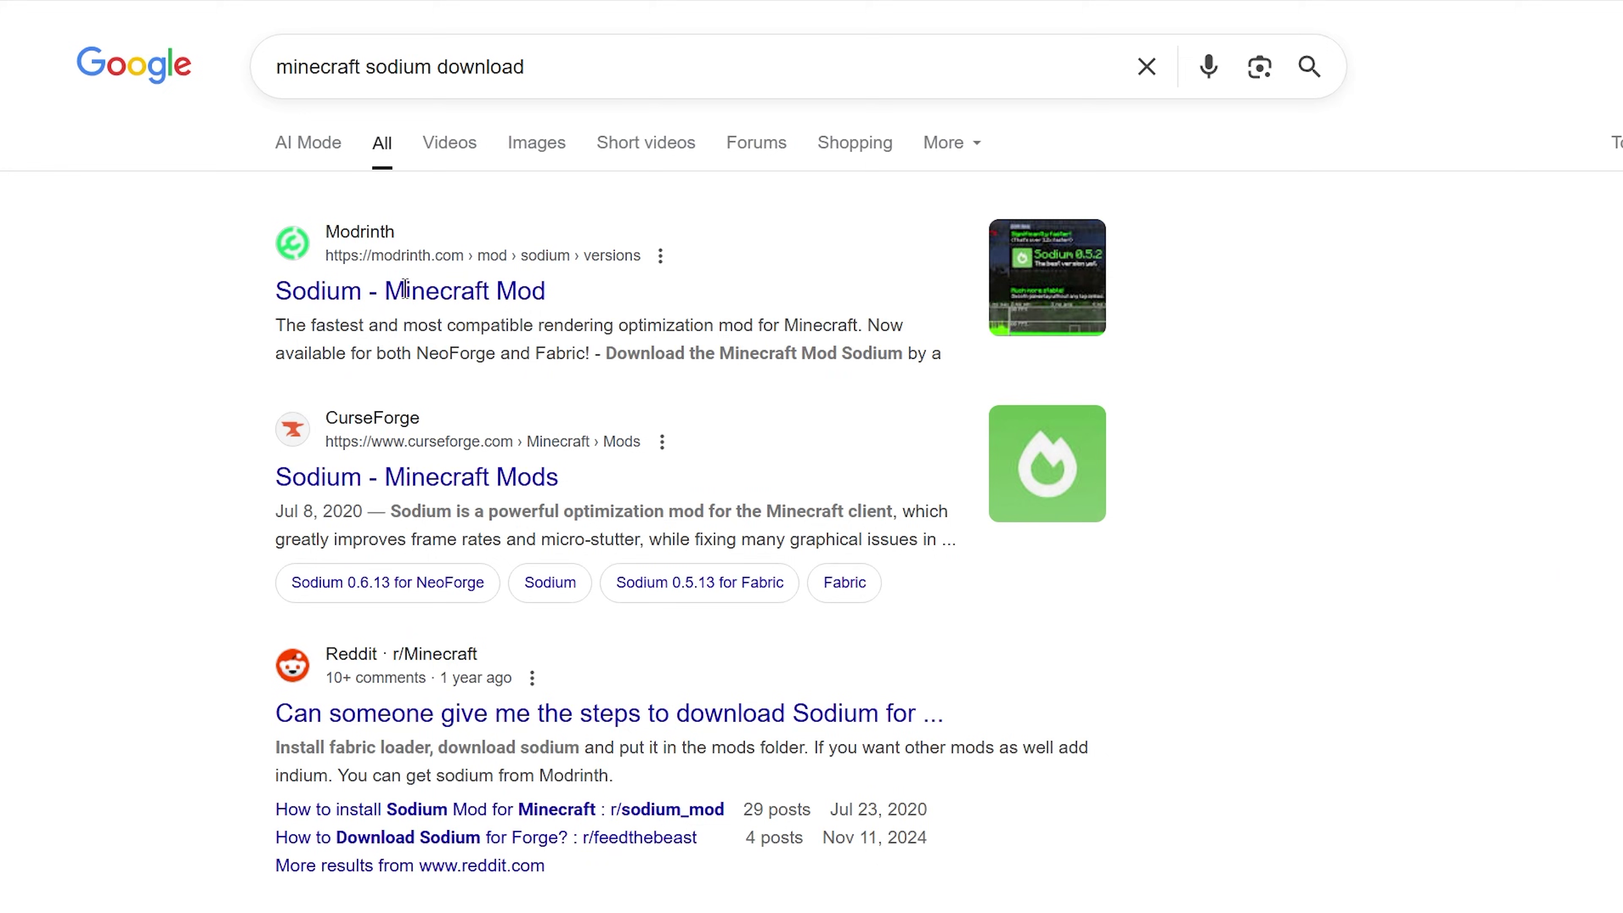
pyautogui.click(382, 317)
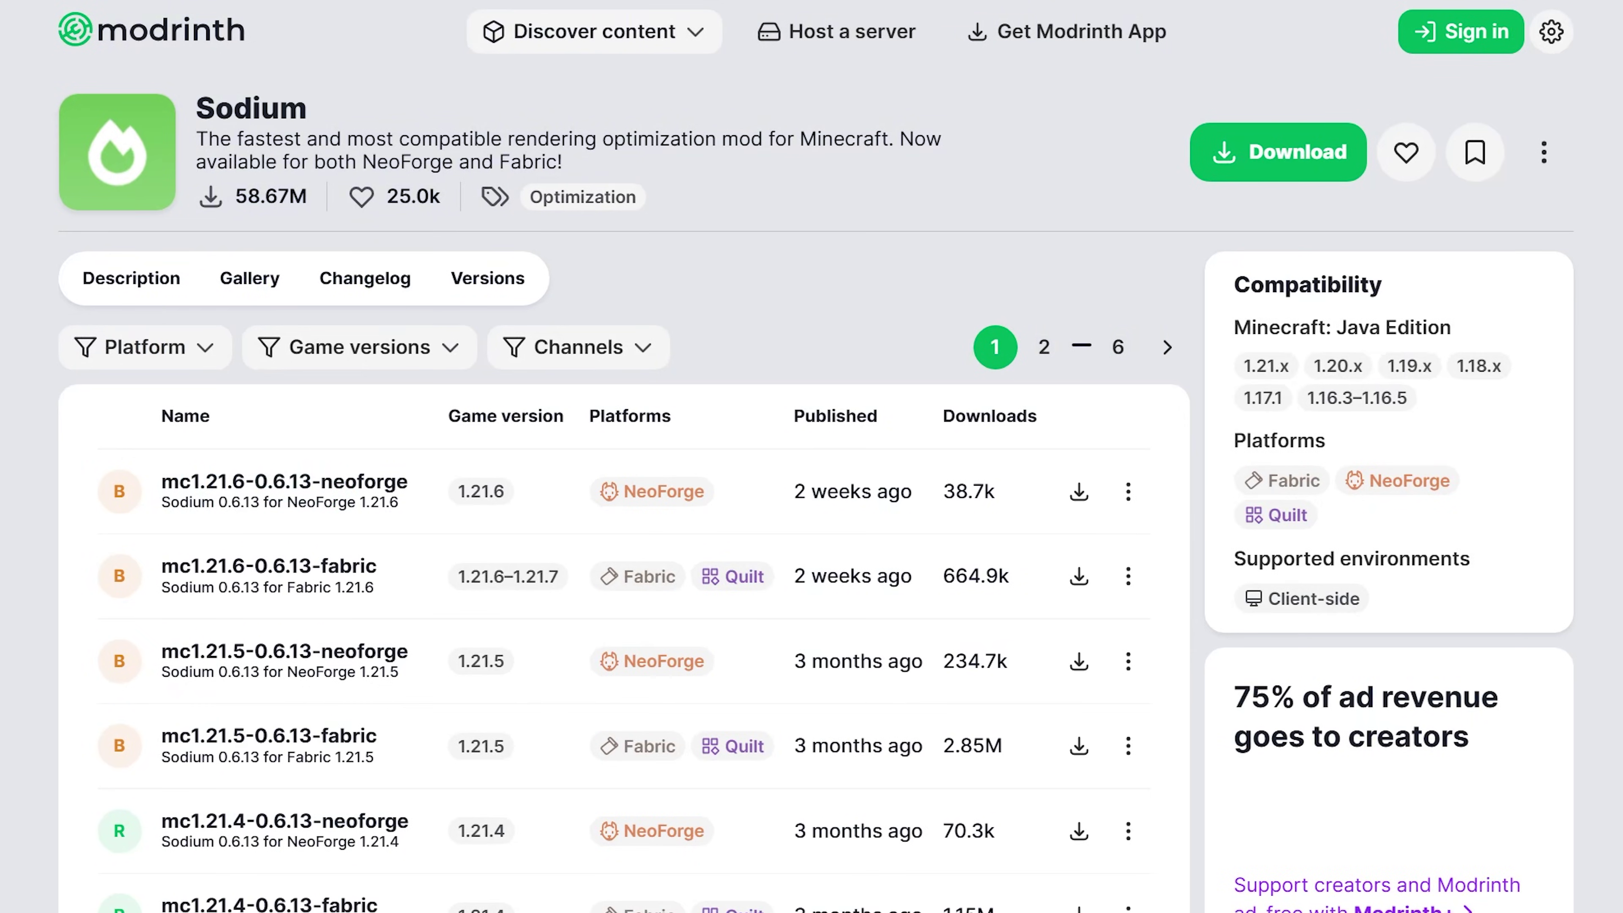
# Show Sodium's list of versions and filter it to game version 1.21.7.
pyautogui.click(135, 281)
pyautogui.click(511, 276)
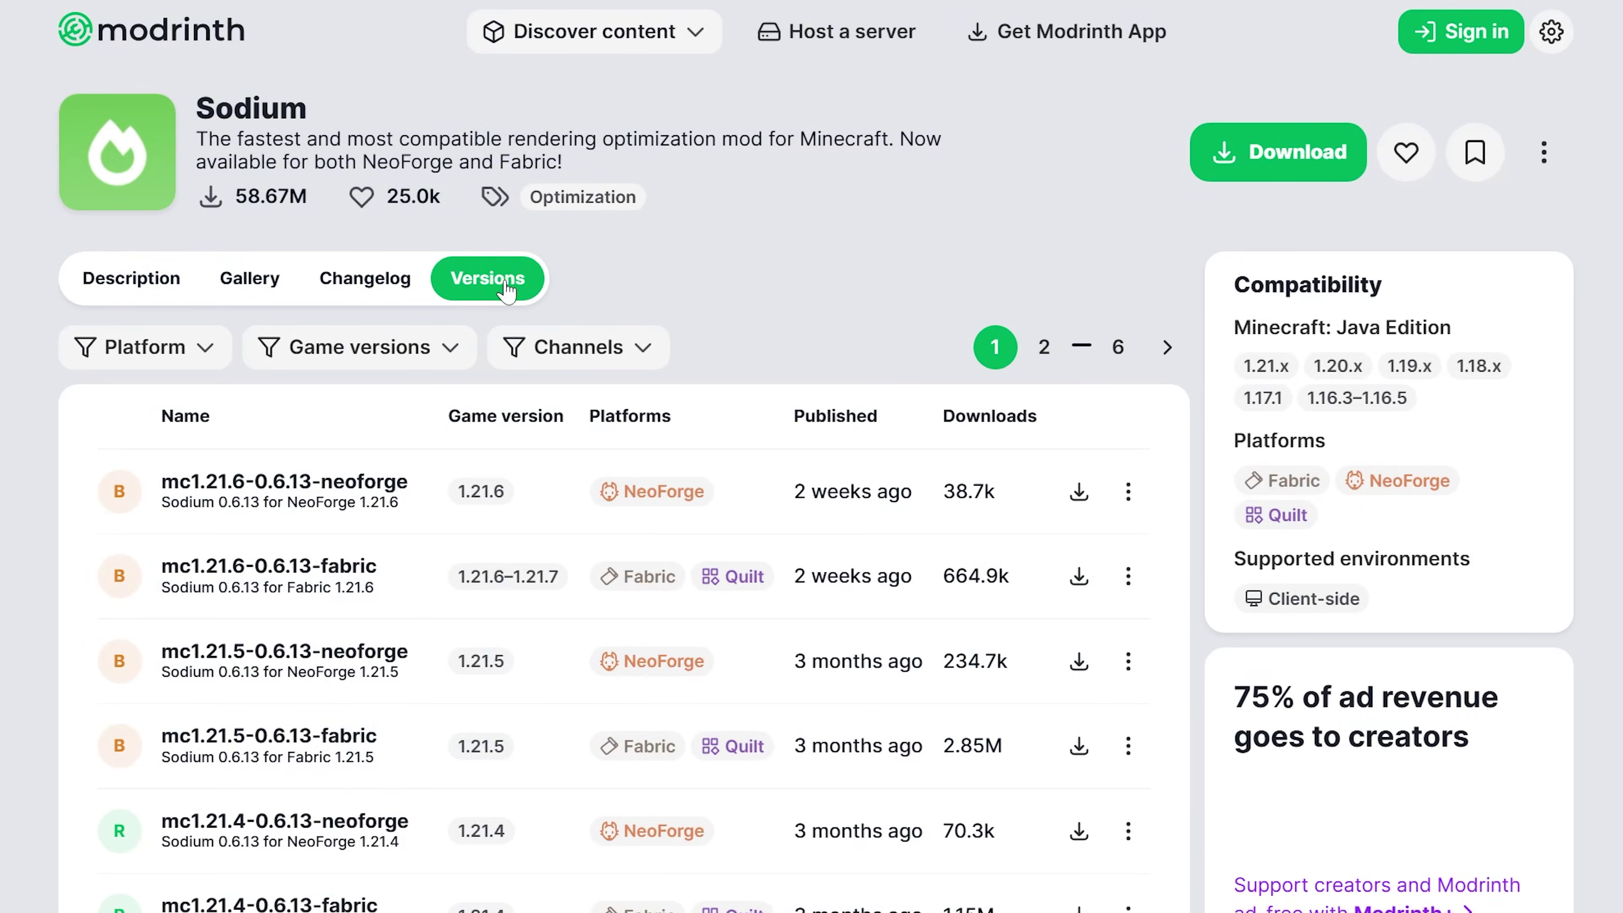
pyautogui.click(288, 369)
pyautogui.click(310, 472)
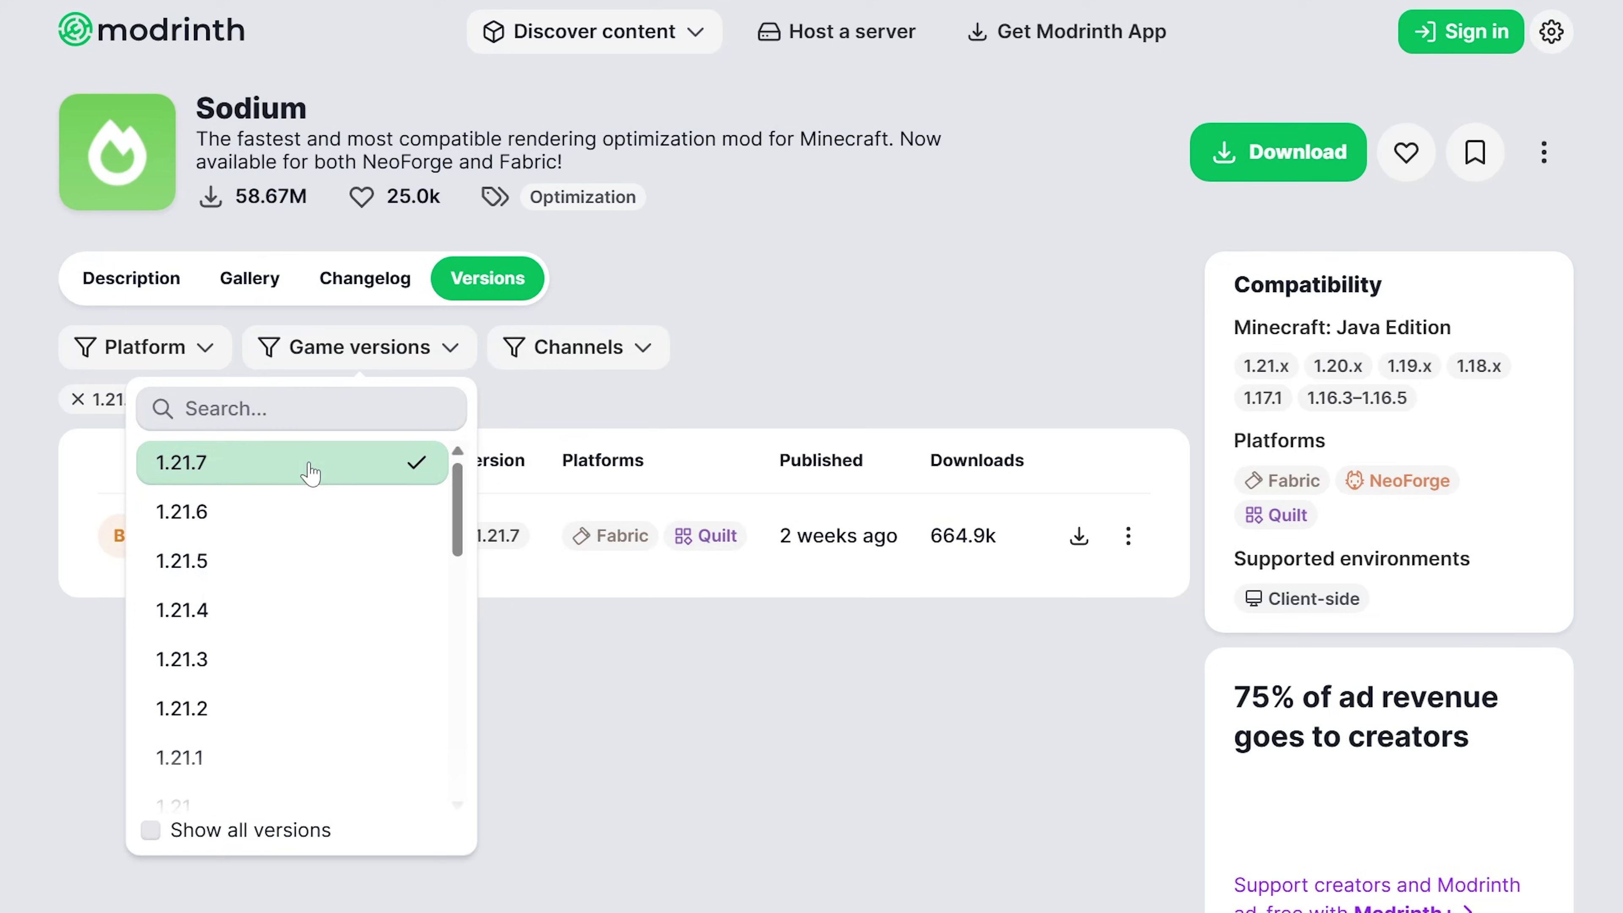
# Filter the Sodium versions to the Fabric platform and save sodium-fabric-0.6.13+mc1.21.6.jar to the Downloads folder.
pyautogui.doubleClick(145, 347)
pyautogui.click(145, 347)
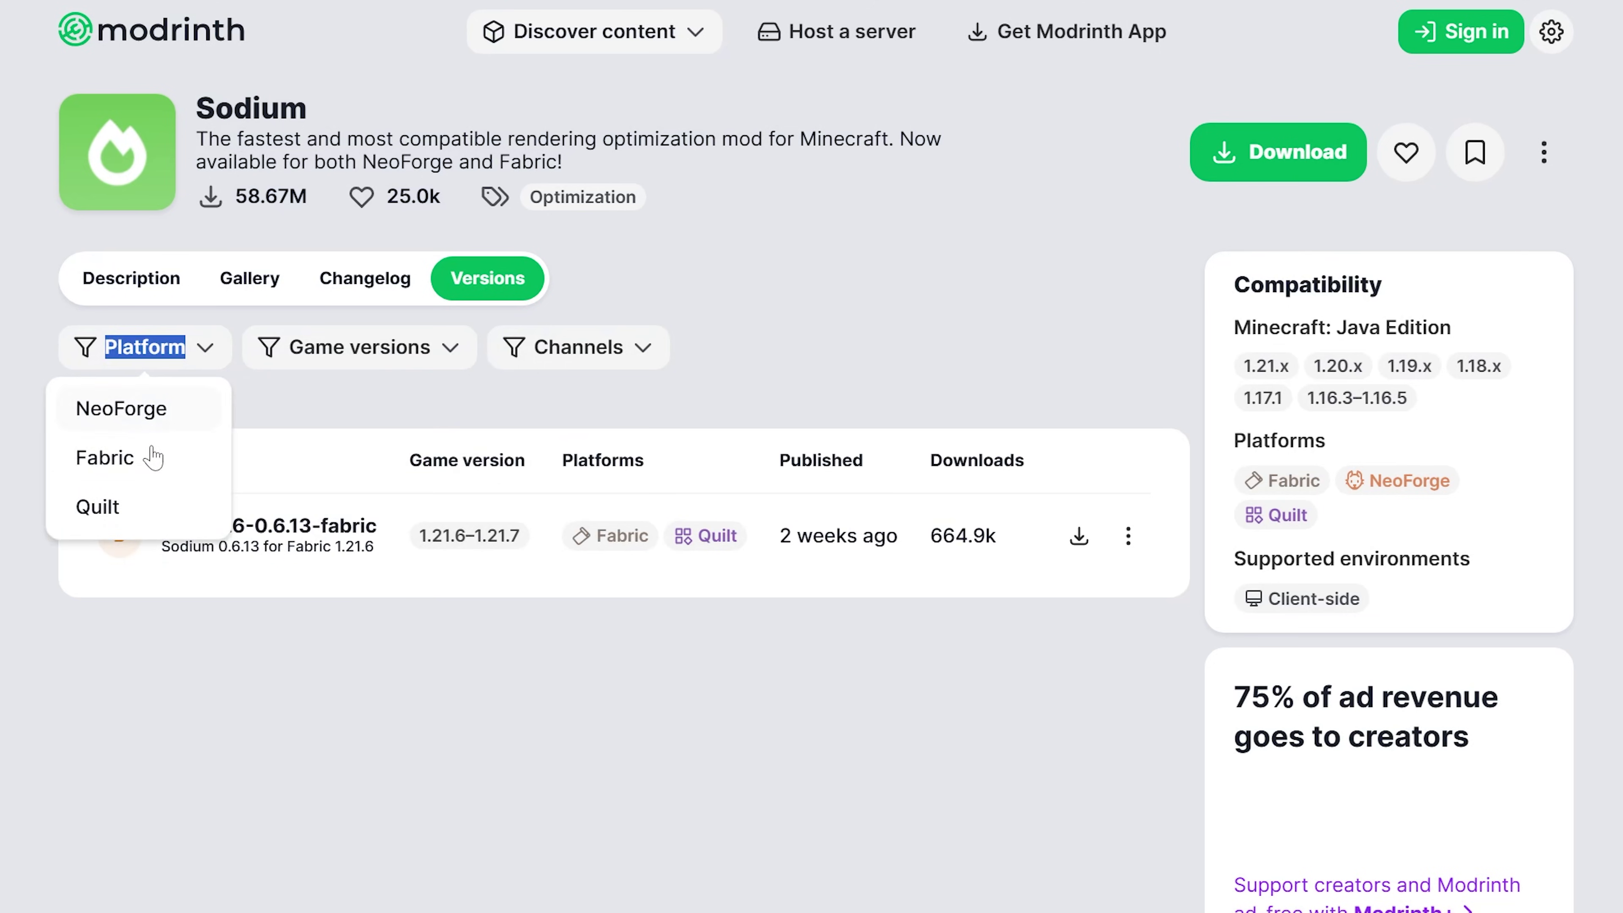
pyautogui.click(156, 455)
pyautogui.press('Escape')
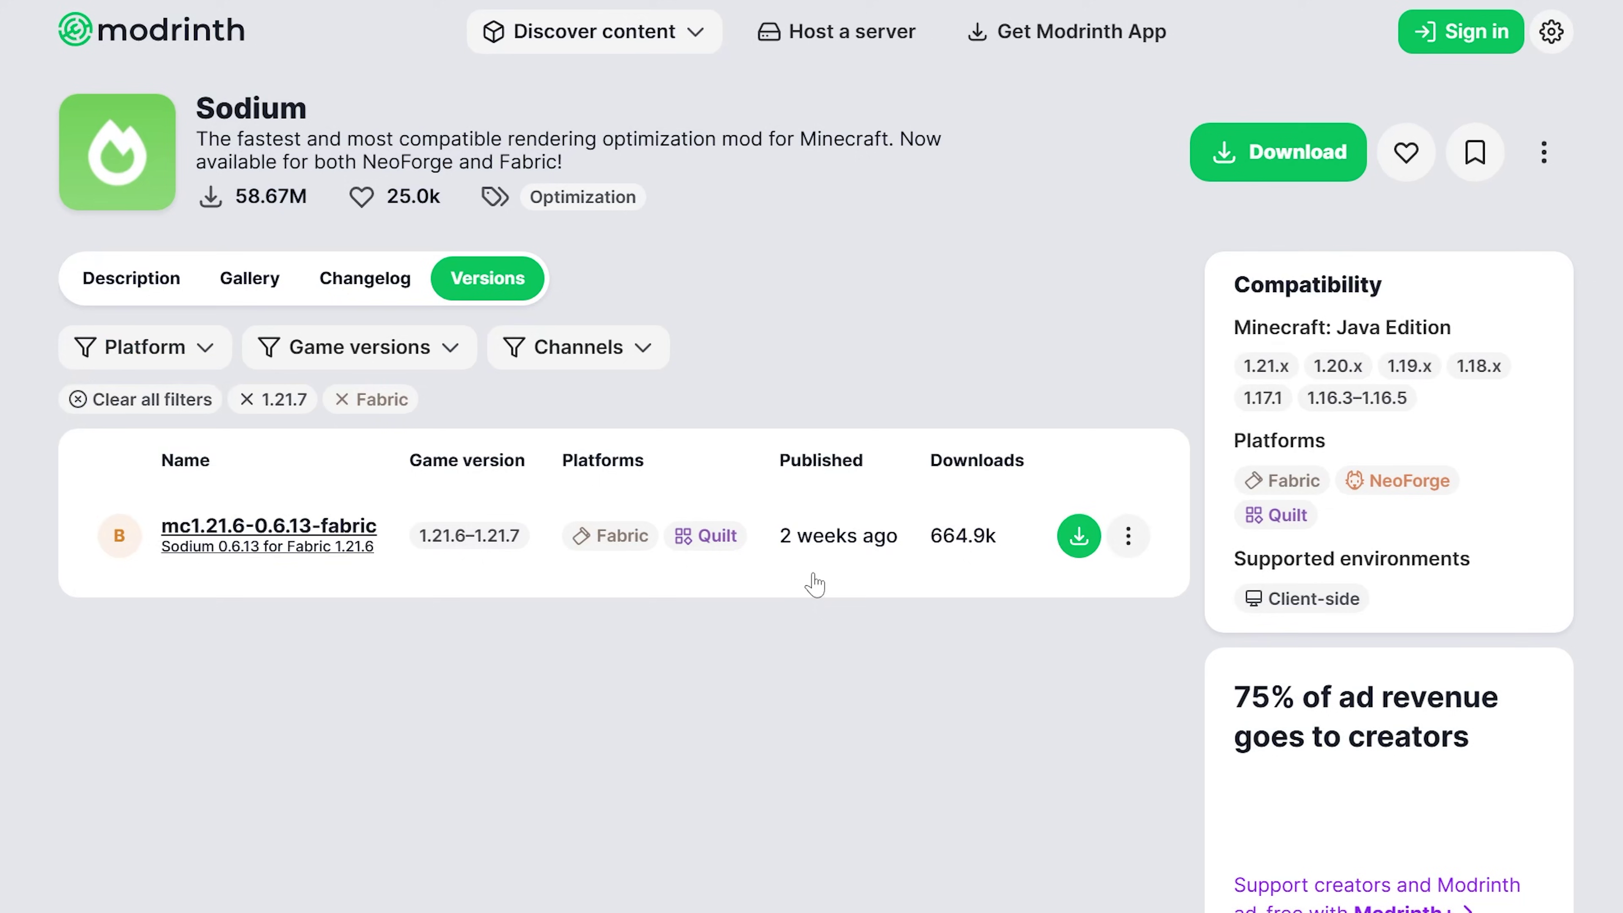
pyautogui.click(1078, 535)
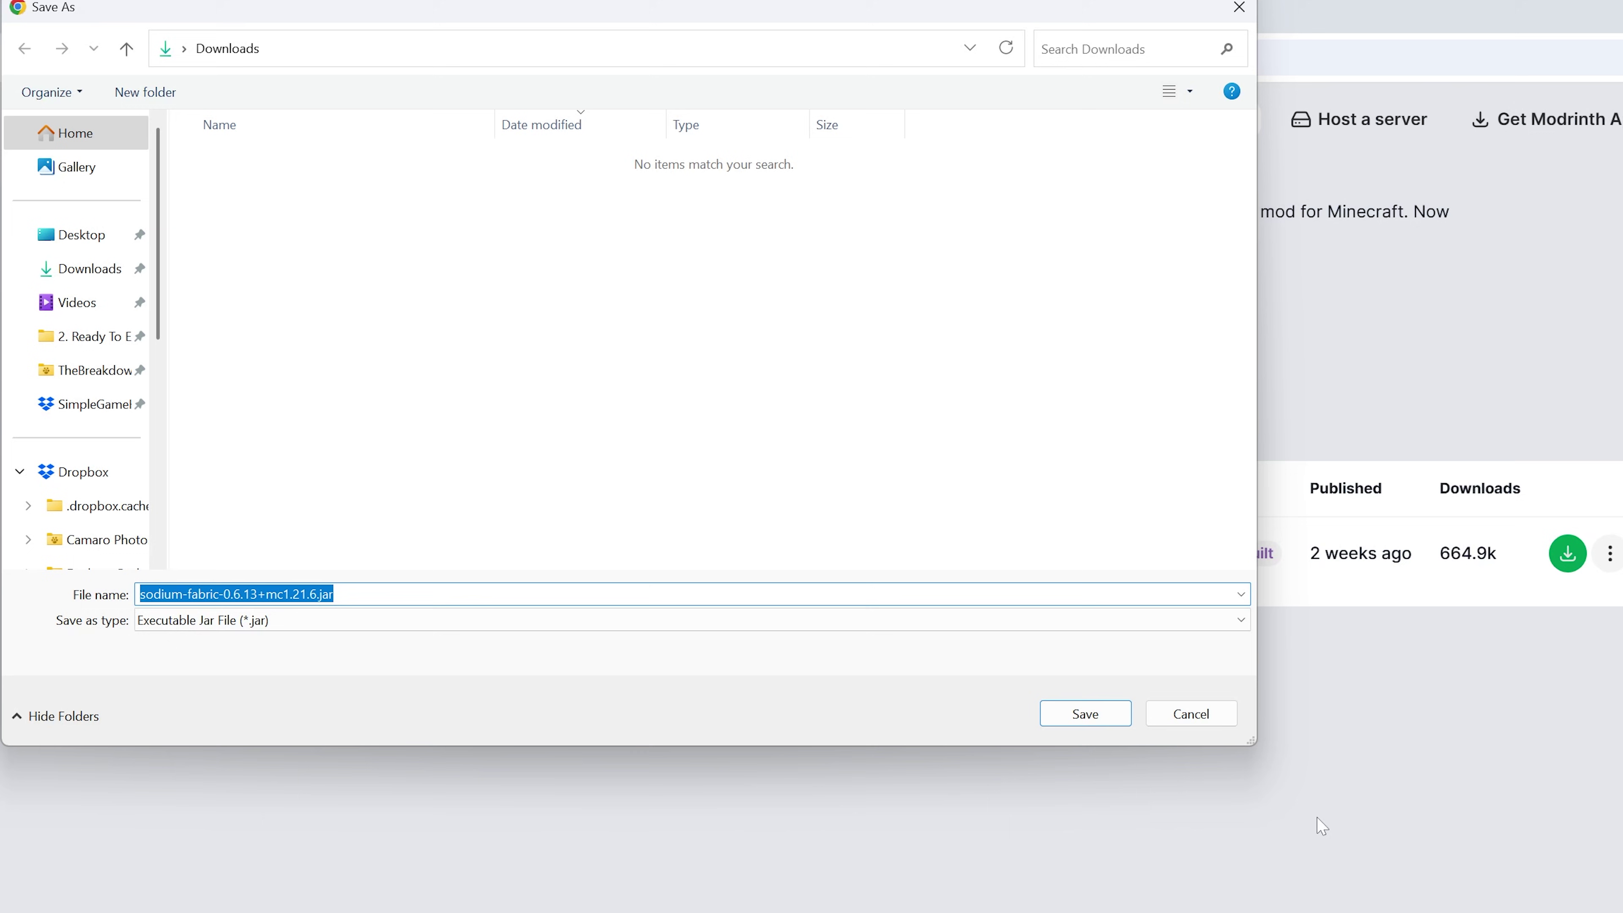
pyautogui.click(1075, 724)
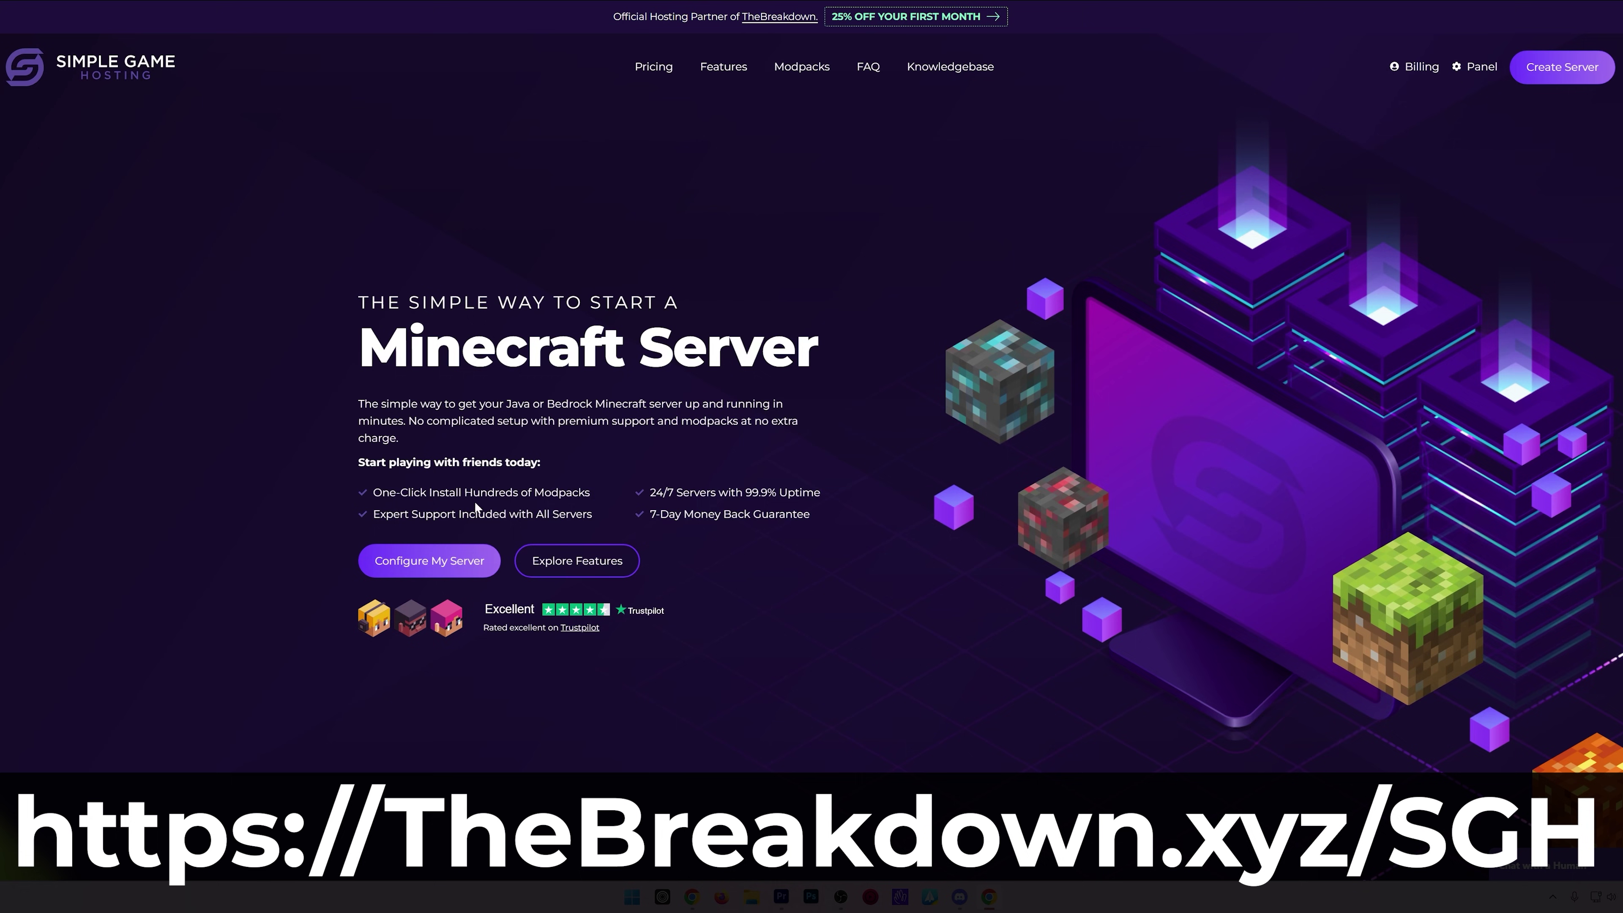
# Look through the Simple Game Hosting site, its modpack installer sources, and the help article on adding mods to a server.
pyautogui.scroll(-8, 587, 499)
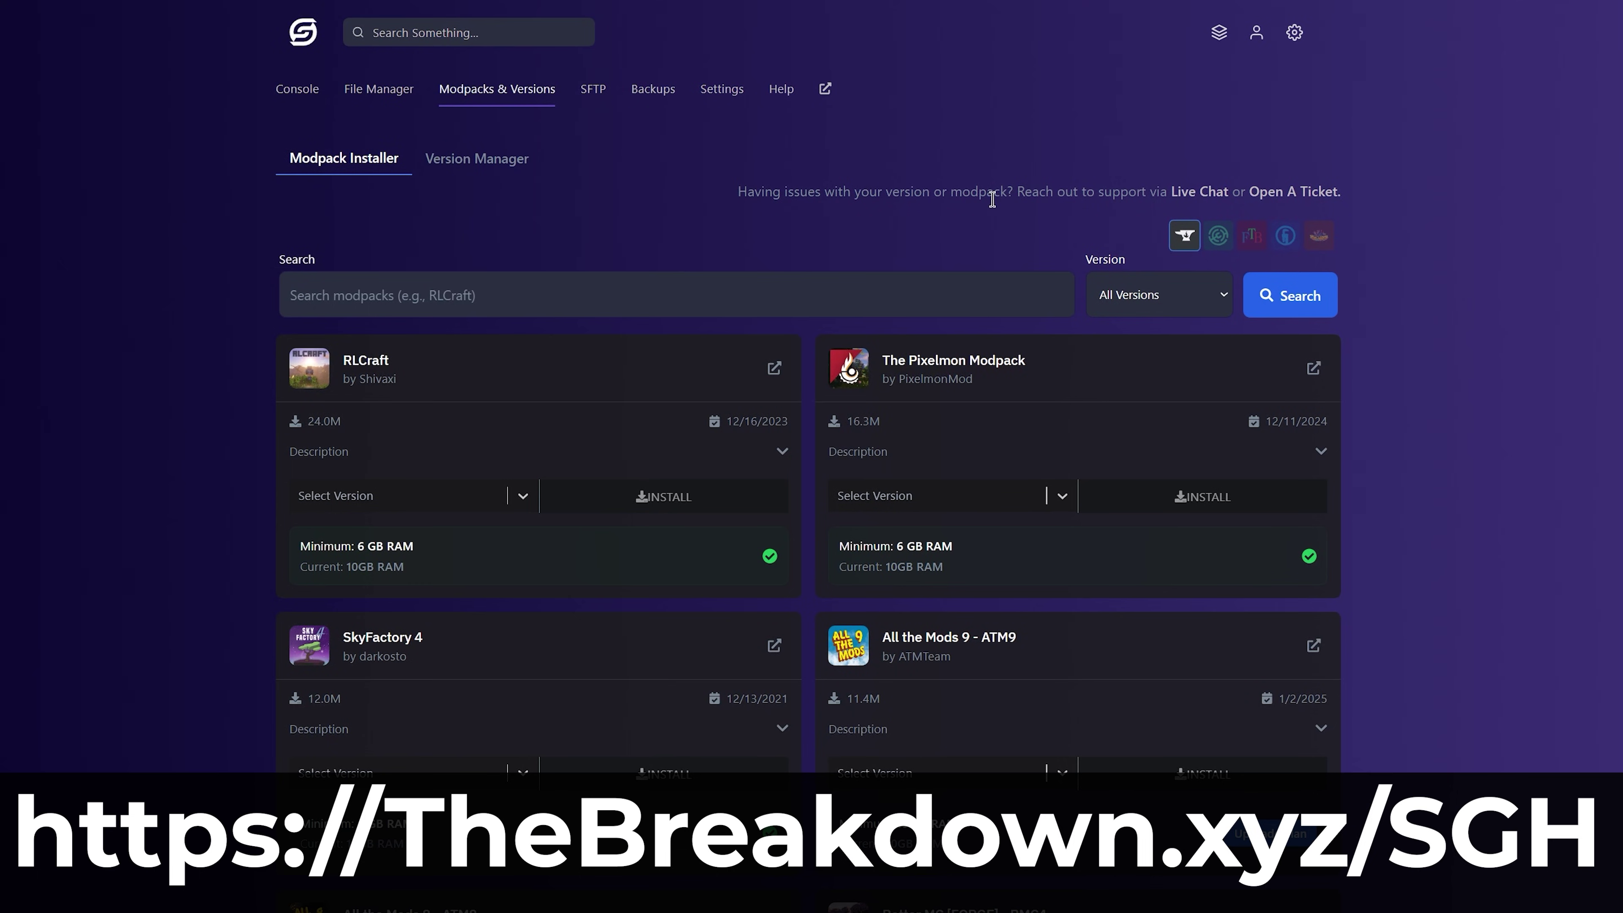
pyautogui.click(1218, 235)
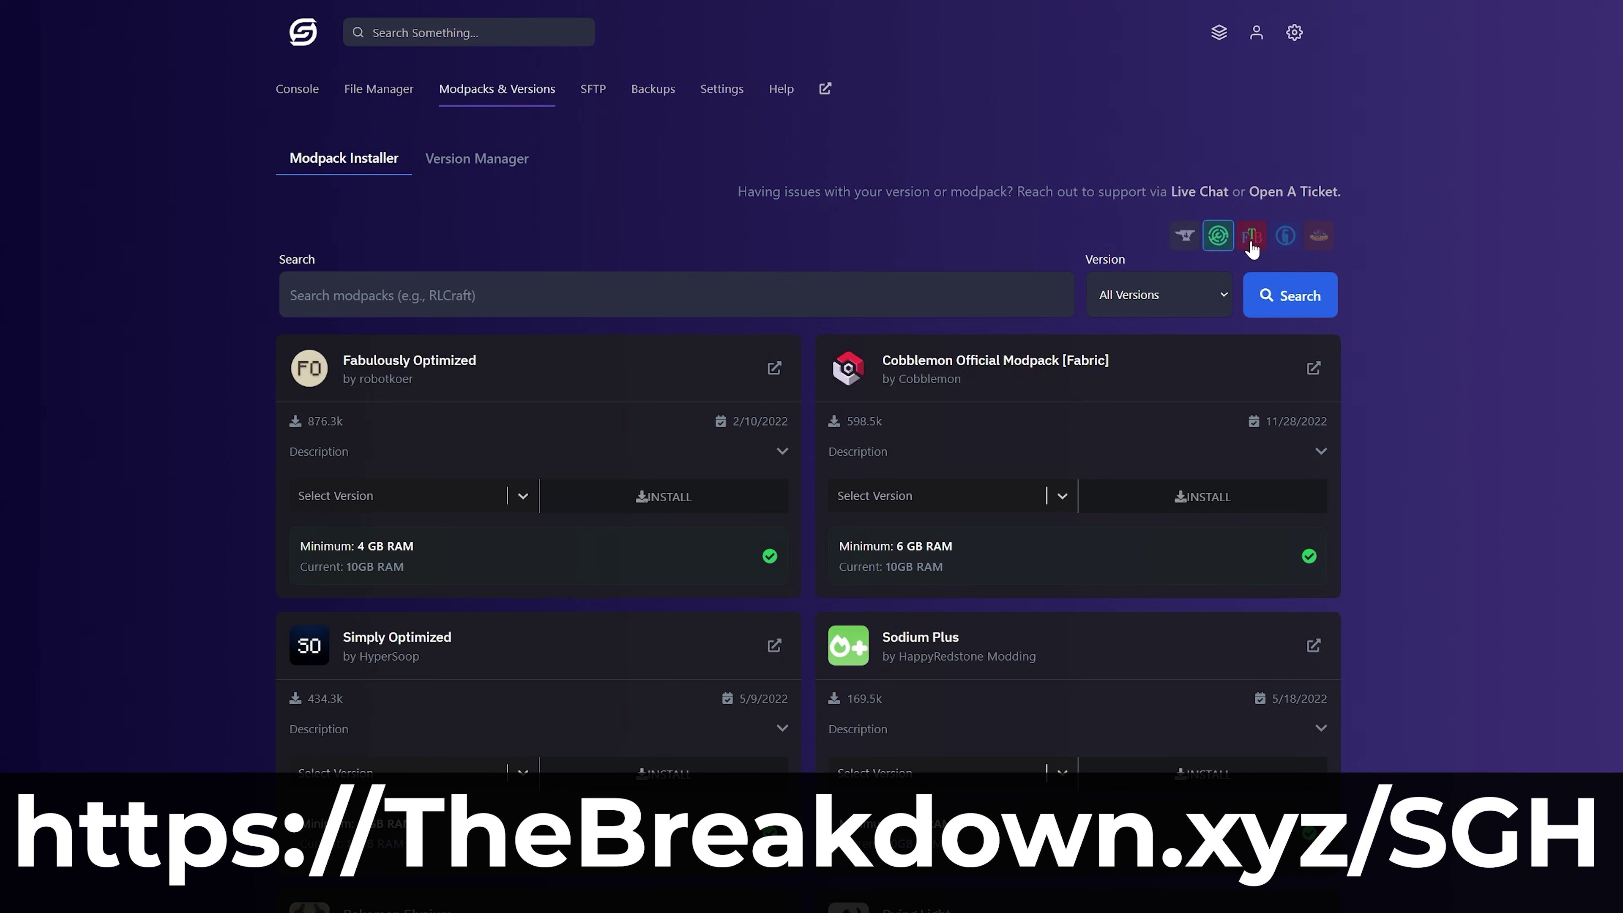
pyautogui.click(1251, 235)
pyautogui.click(1285, 238)
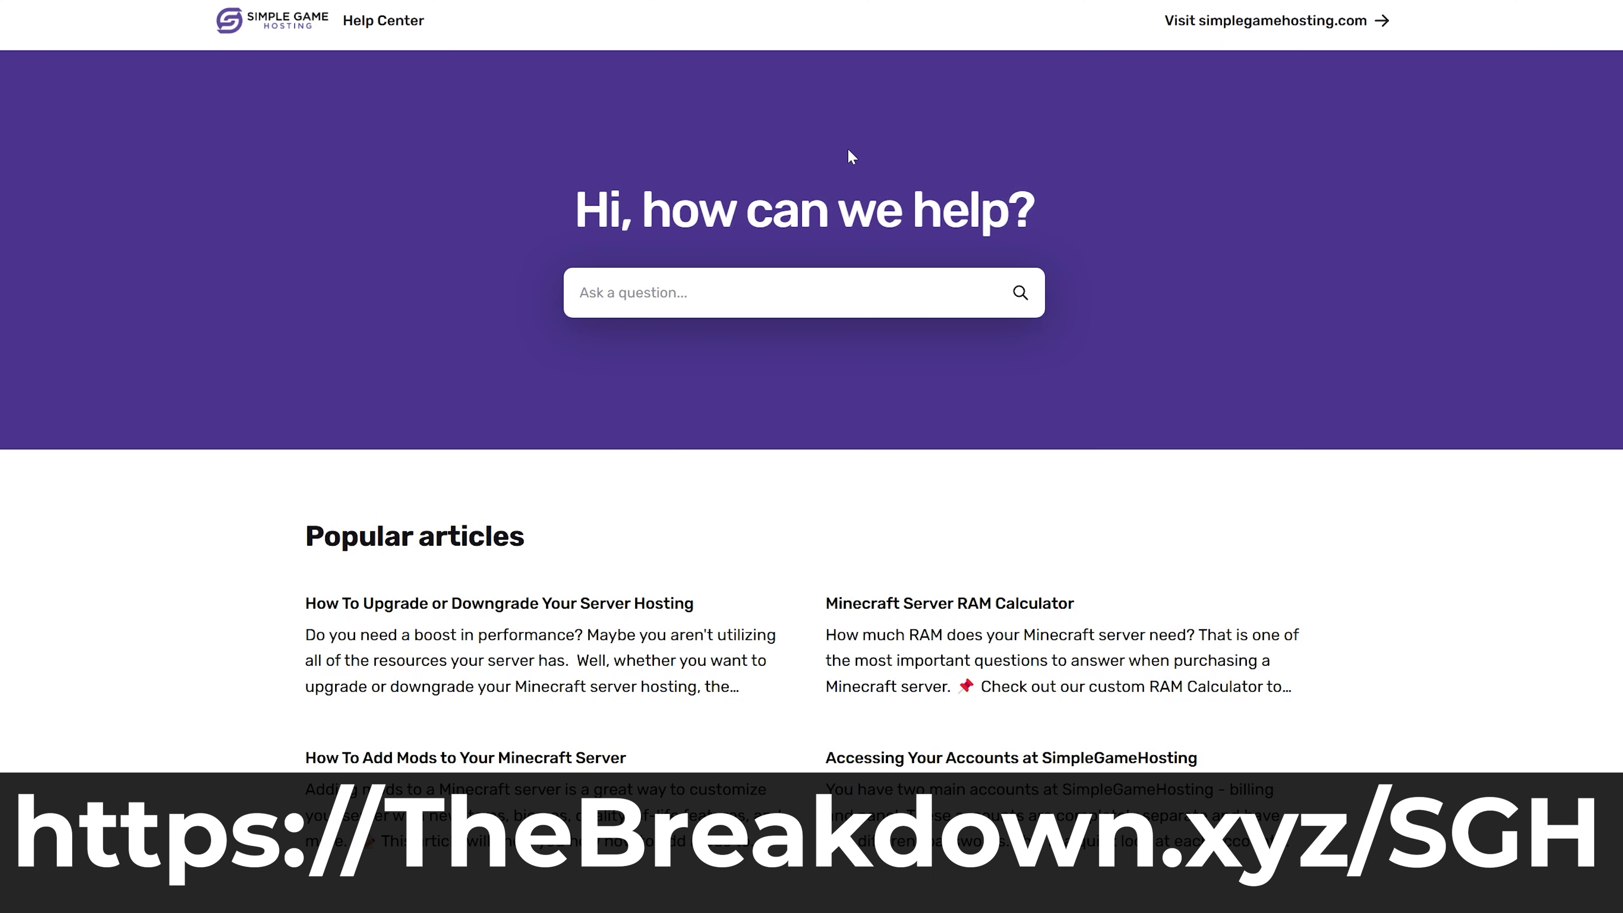
pyautogui.scroll(-10, 145, 652)
pyautogui.scroll(10, 145, 597)
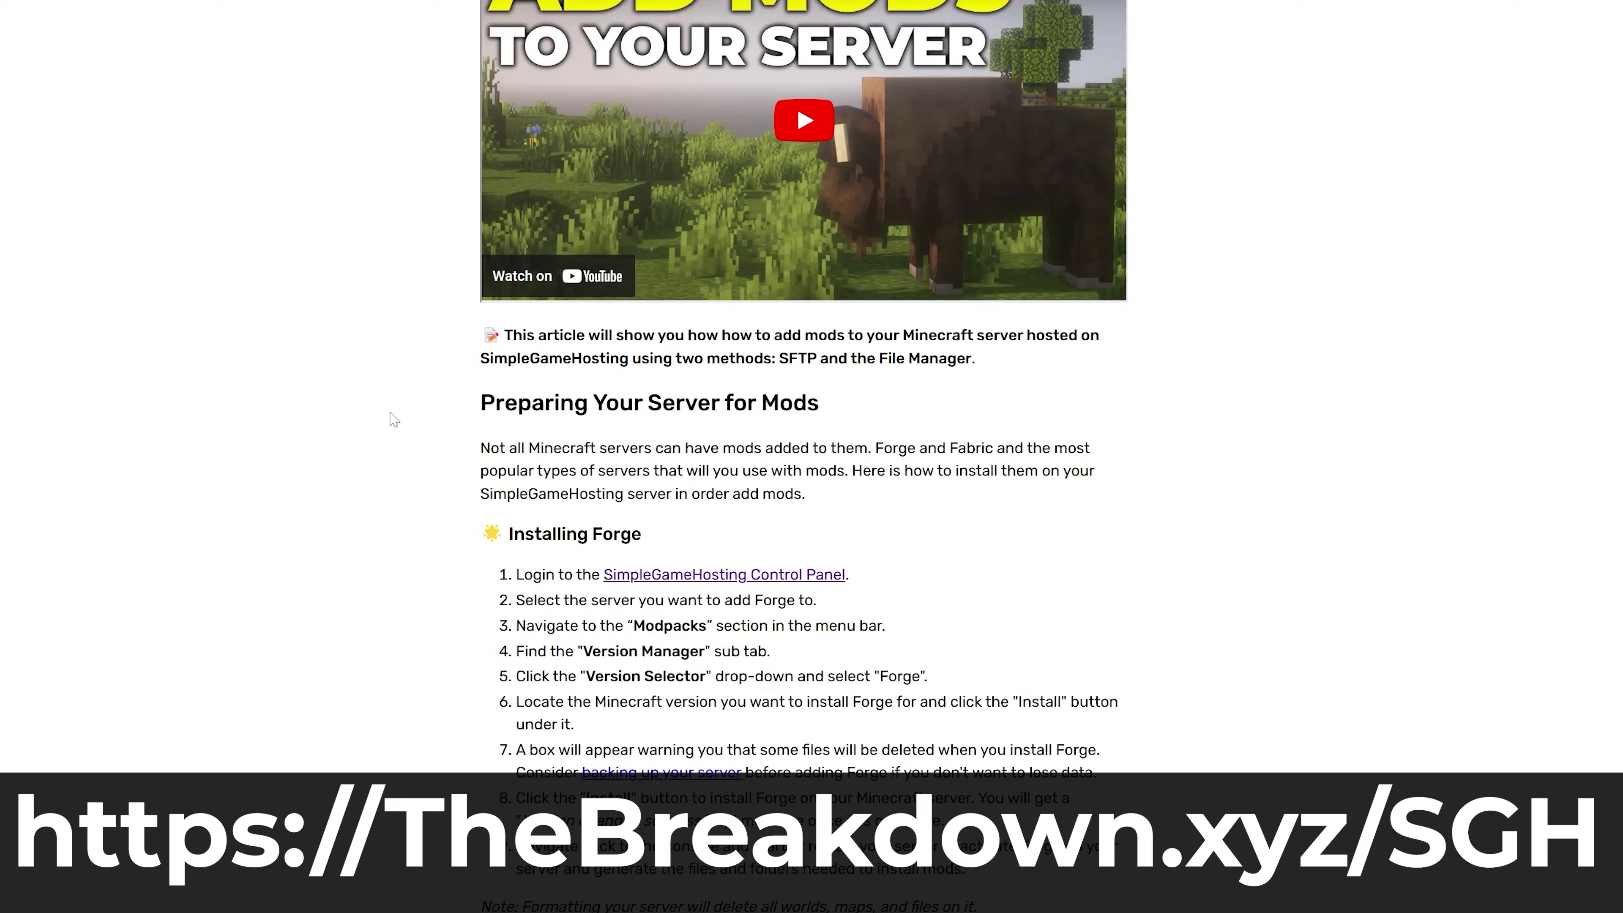
pyautogui.scroll(-10, 392, 418)
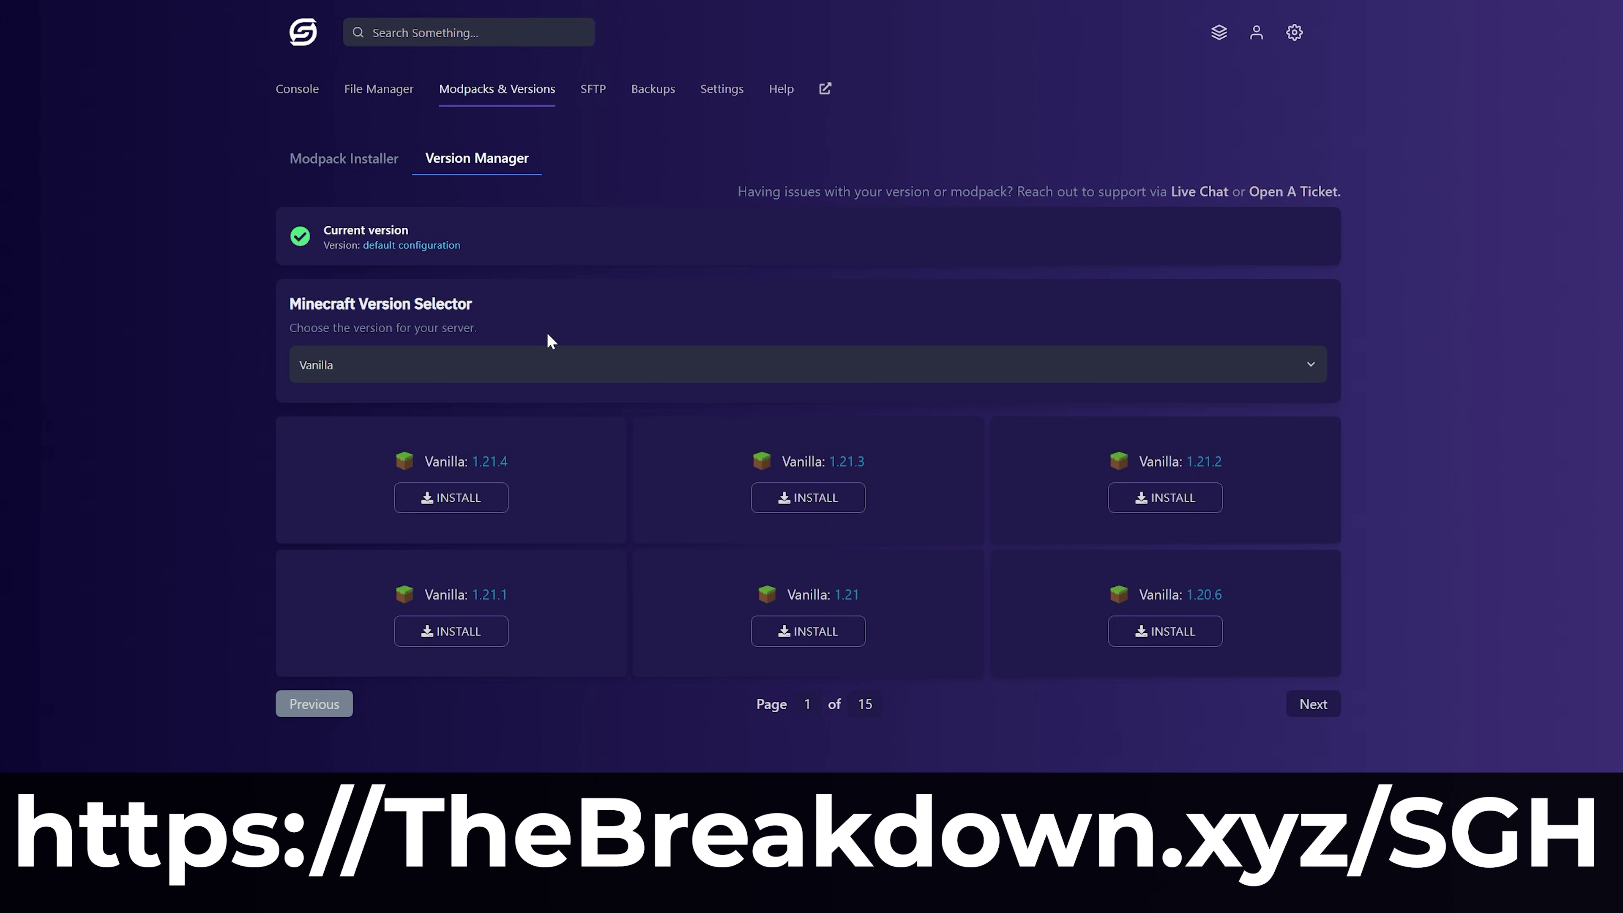
# Pick a server type in the Minecraft Version Selector and save the server properties with a server restart.
pyautogui.click(539, 364)
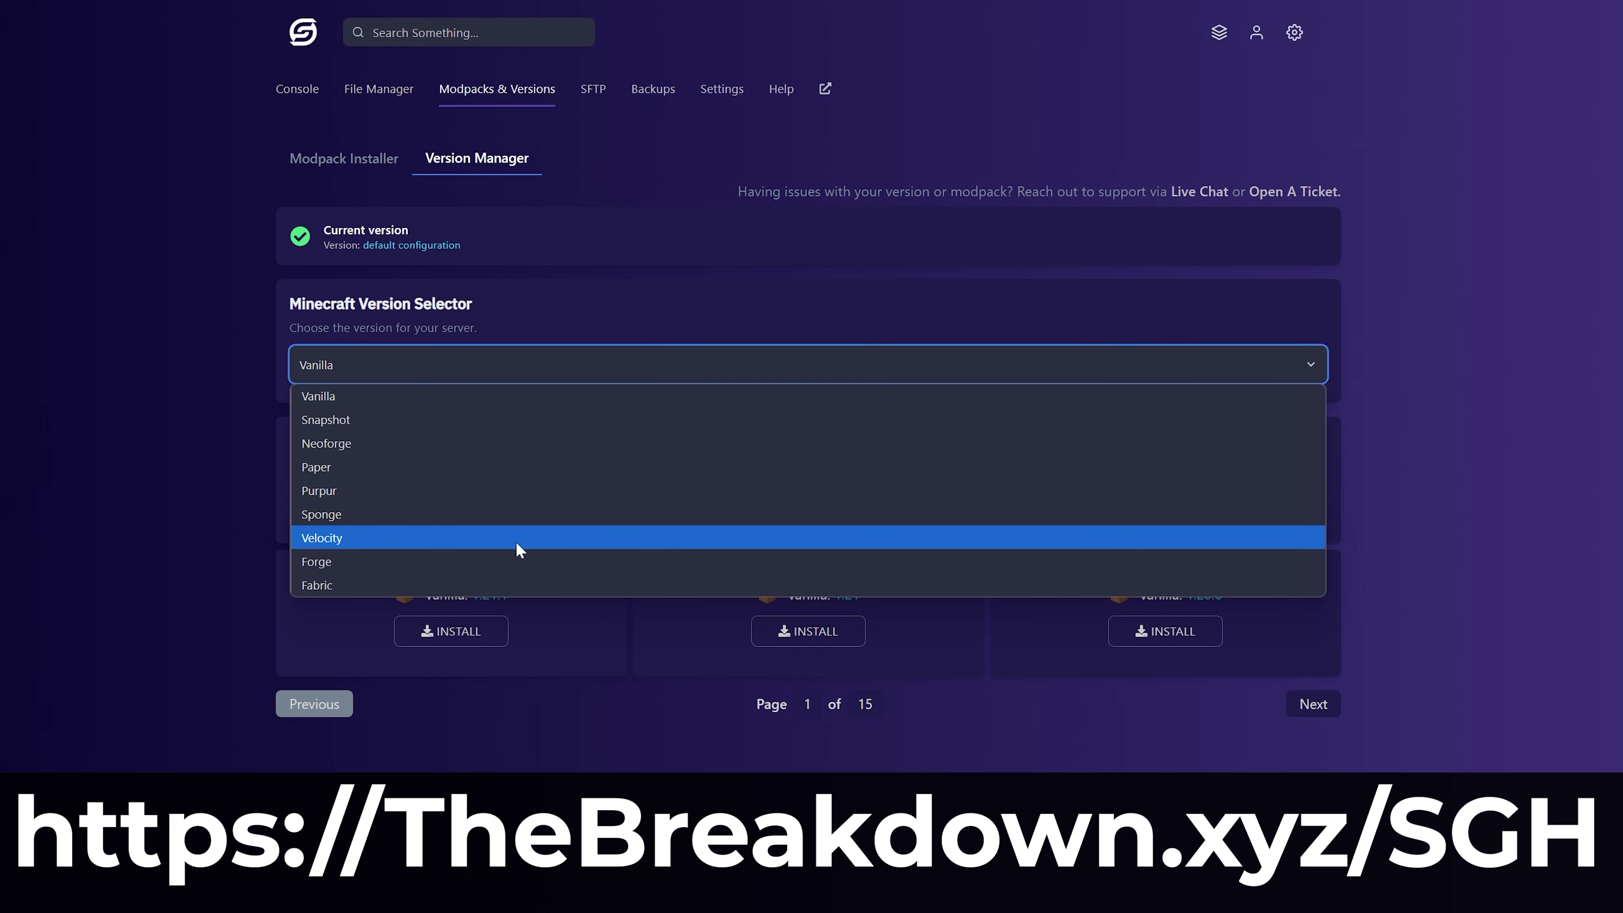
pyautogui.click(535, 553)
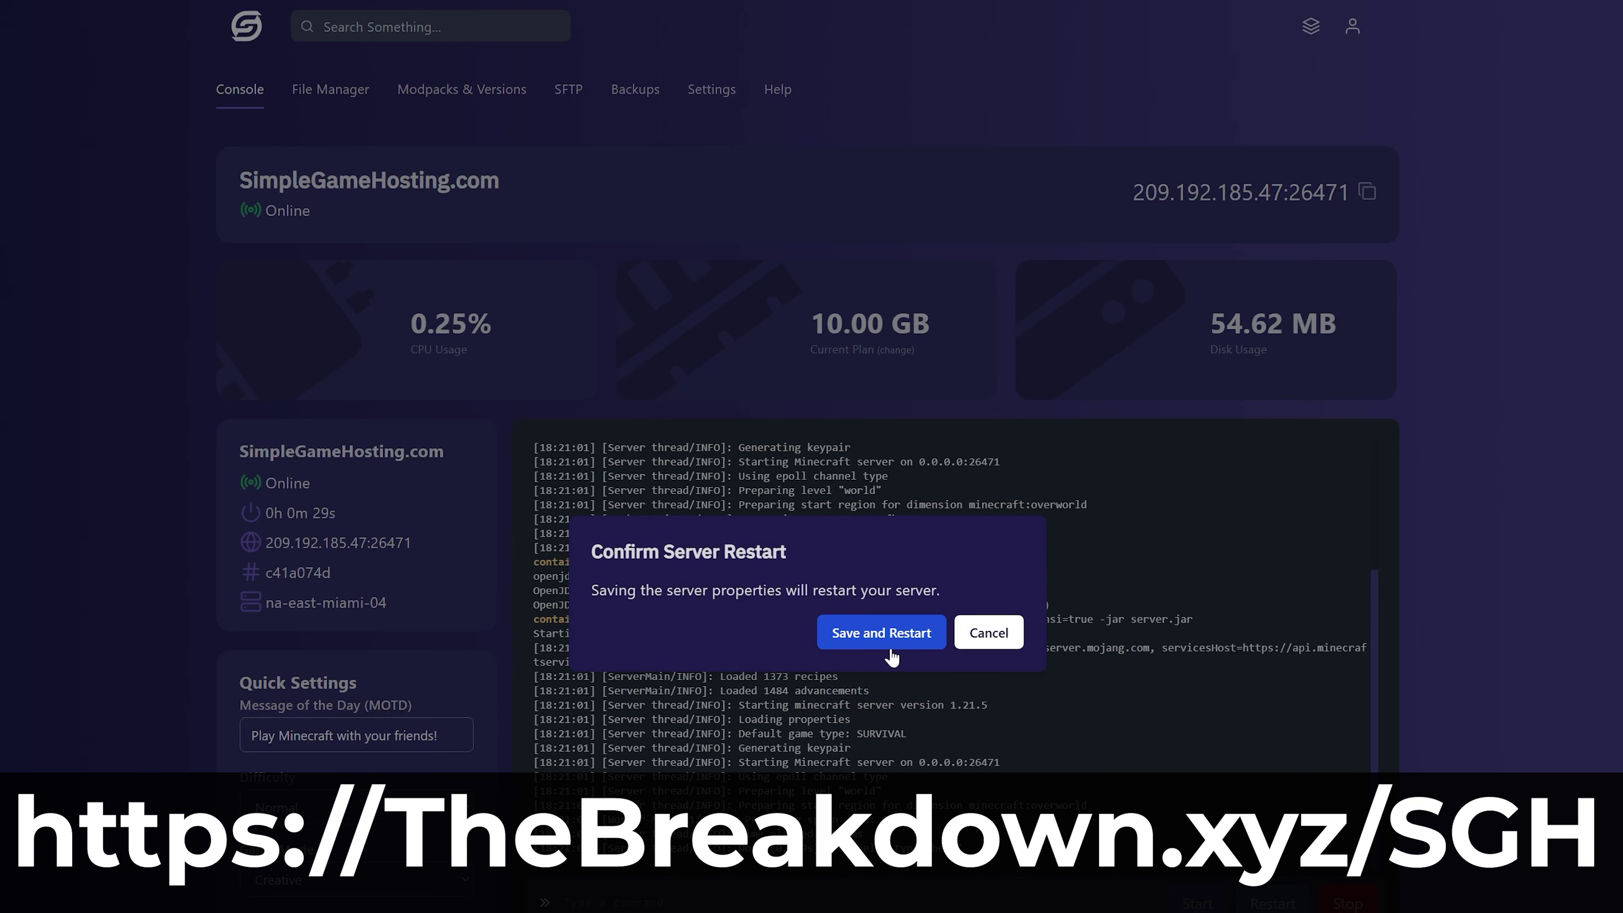
pyautogui.click(890, 646)
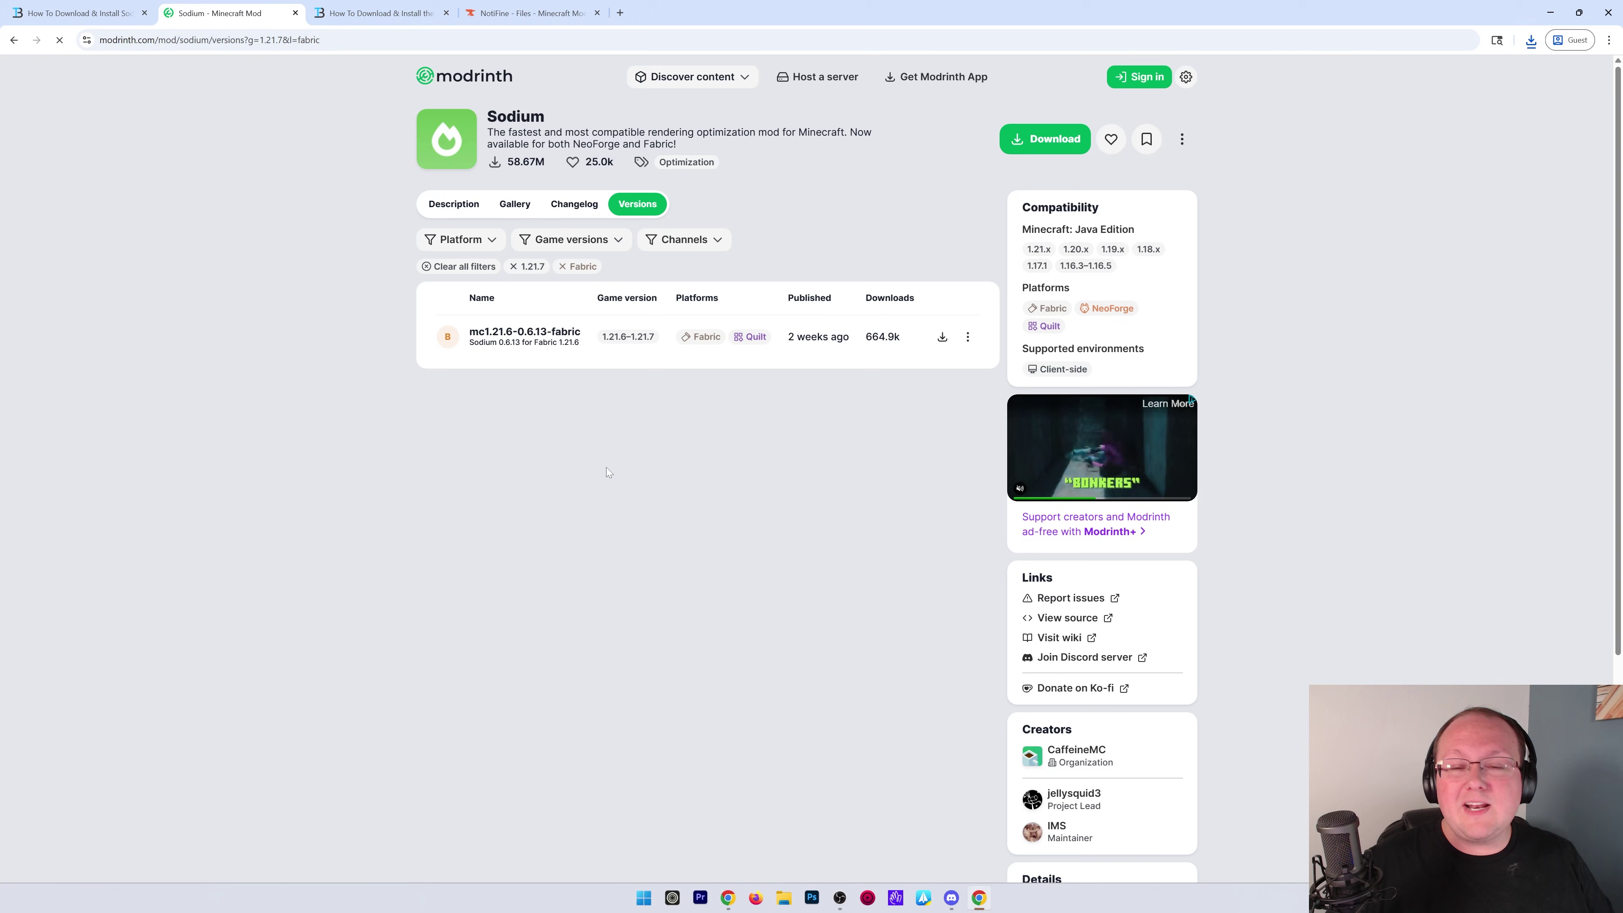
# Open the Fabric installer page through the download link in the Fabric Mod Loader article.
pyautogui.click(377, 13)
pyautogui.scroll(-5, 383, 294)
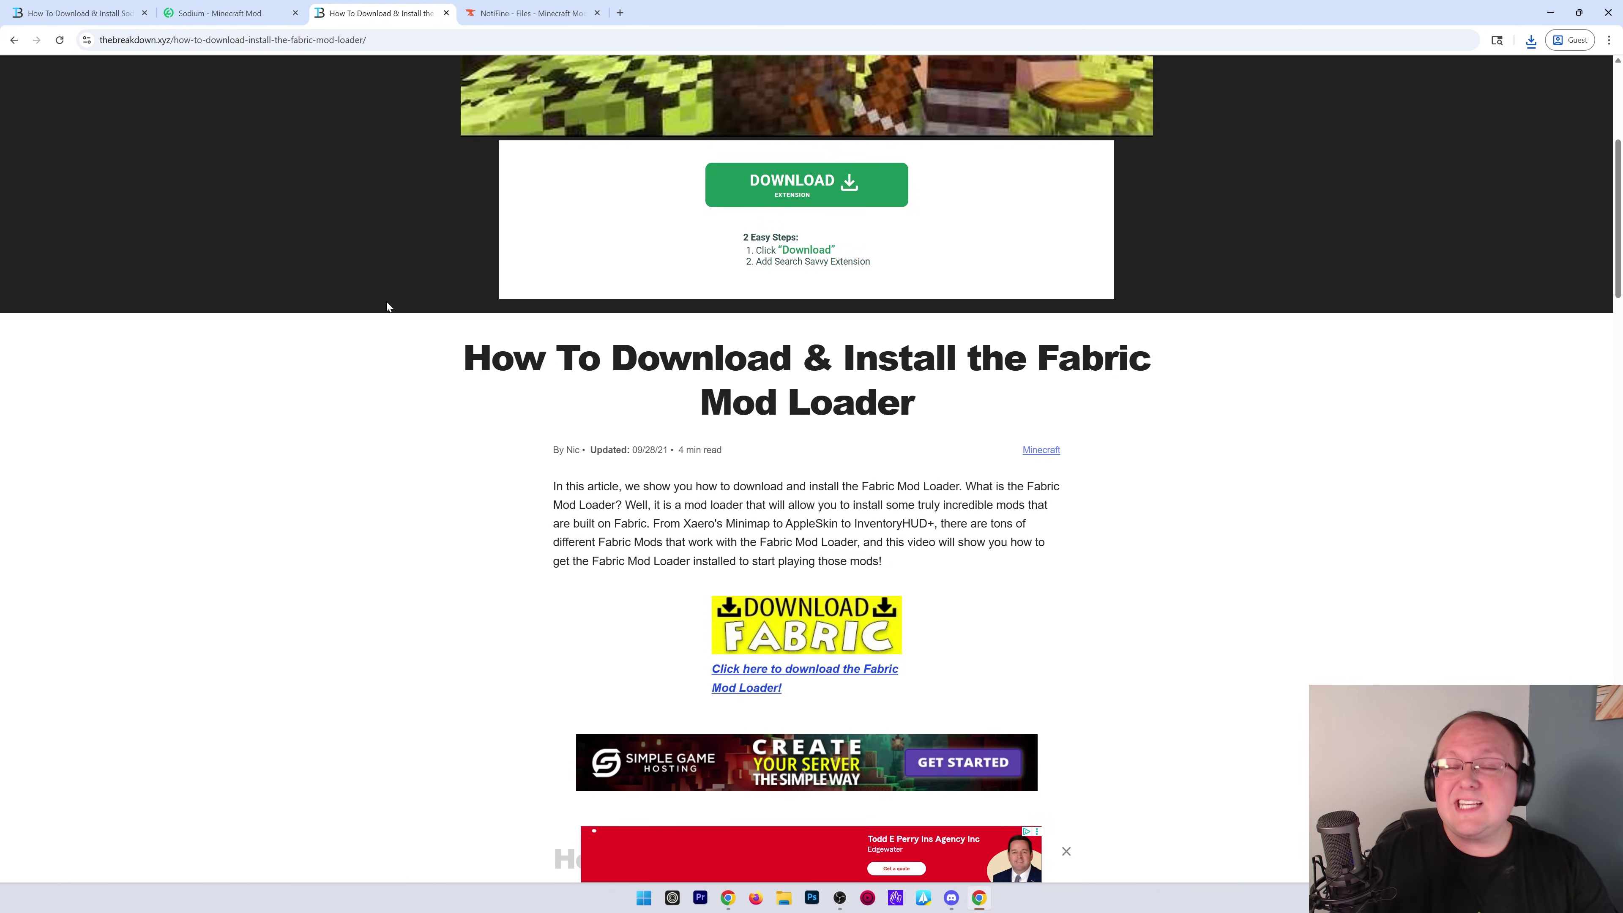
pyautogui.scroll(-1, 476, 395)
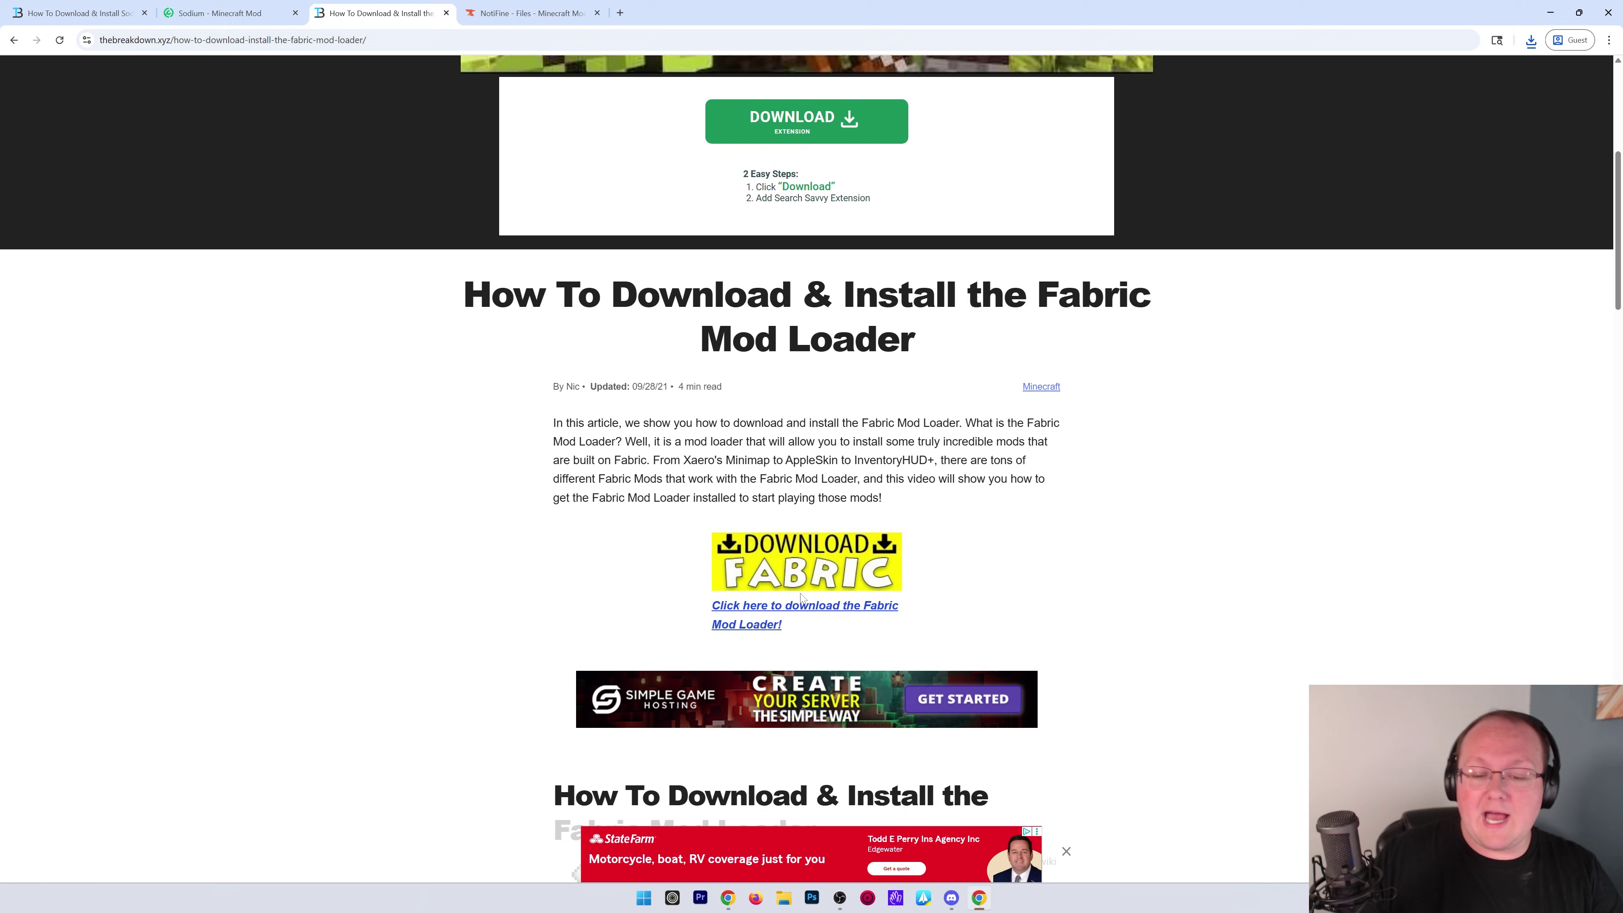
pyautogui.click(802, 571)
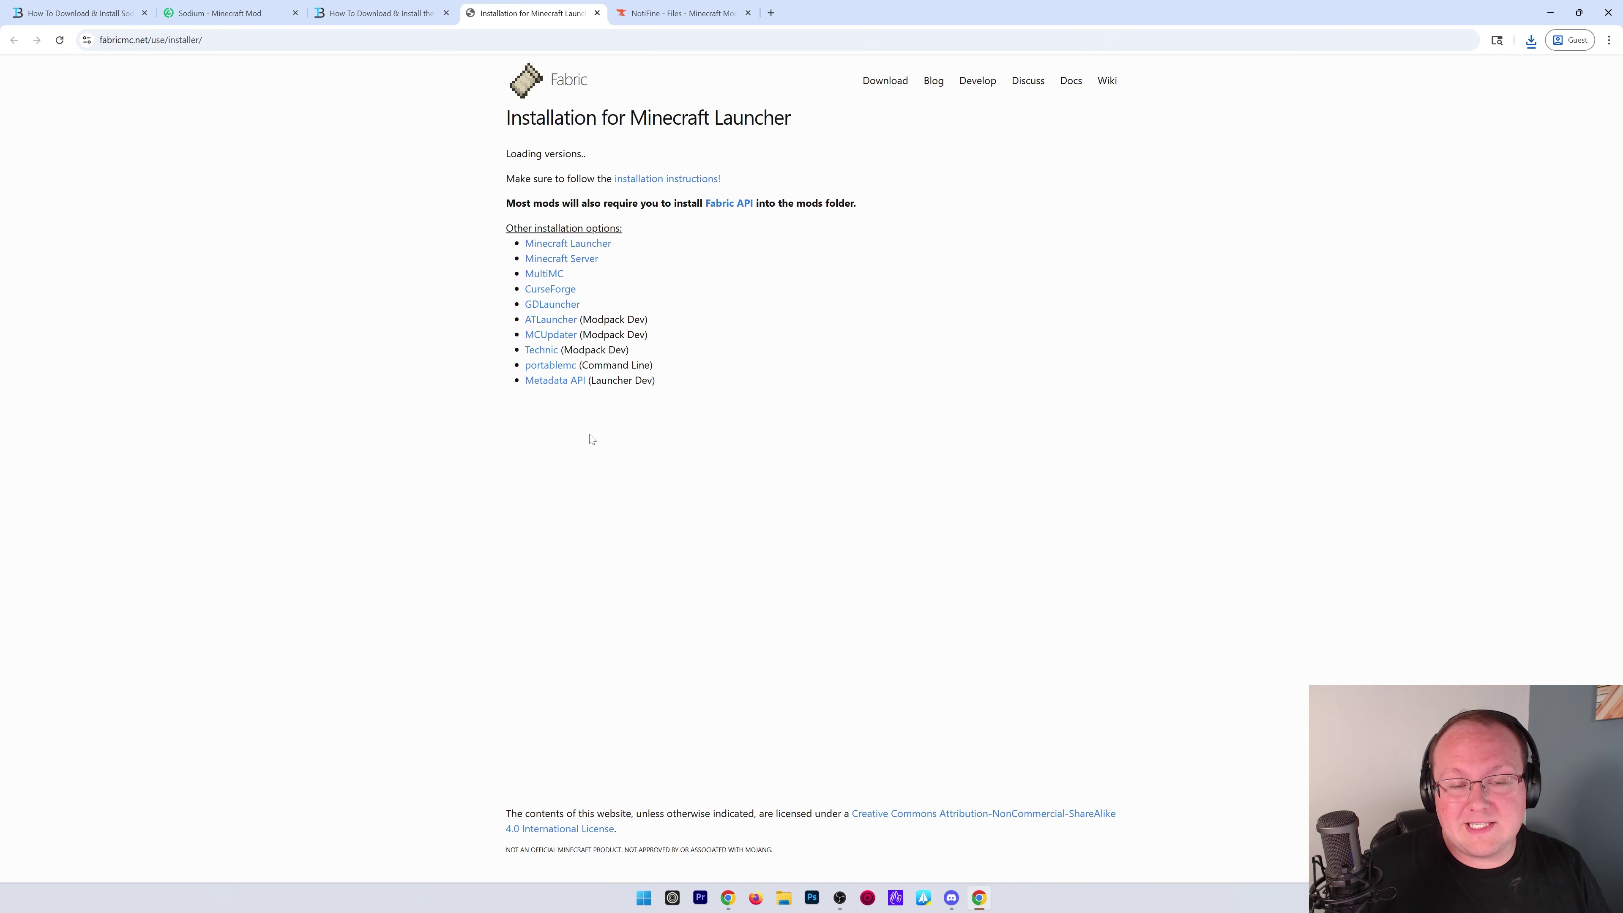
# Go to google.com, search for "fabric minecraft download" and open the official Fabric website.
pyautogui.click(629, 36)
pyautogui.write('google.com')
pyautogui.press('Return')
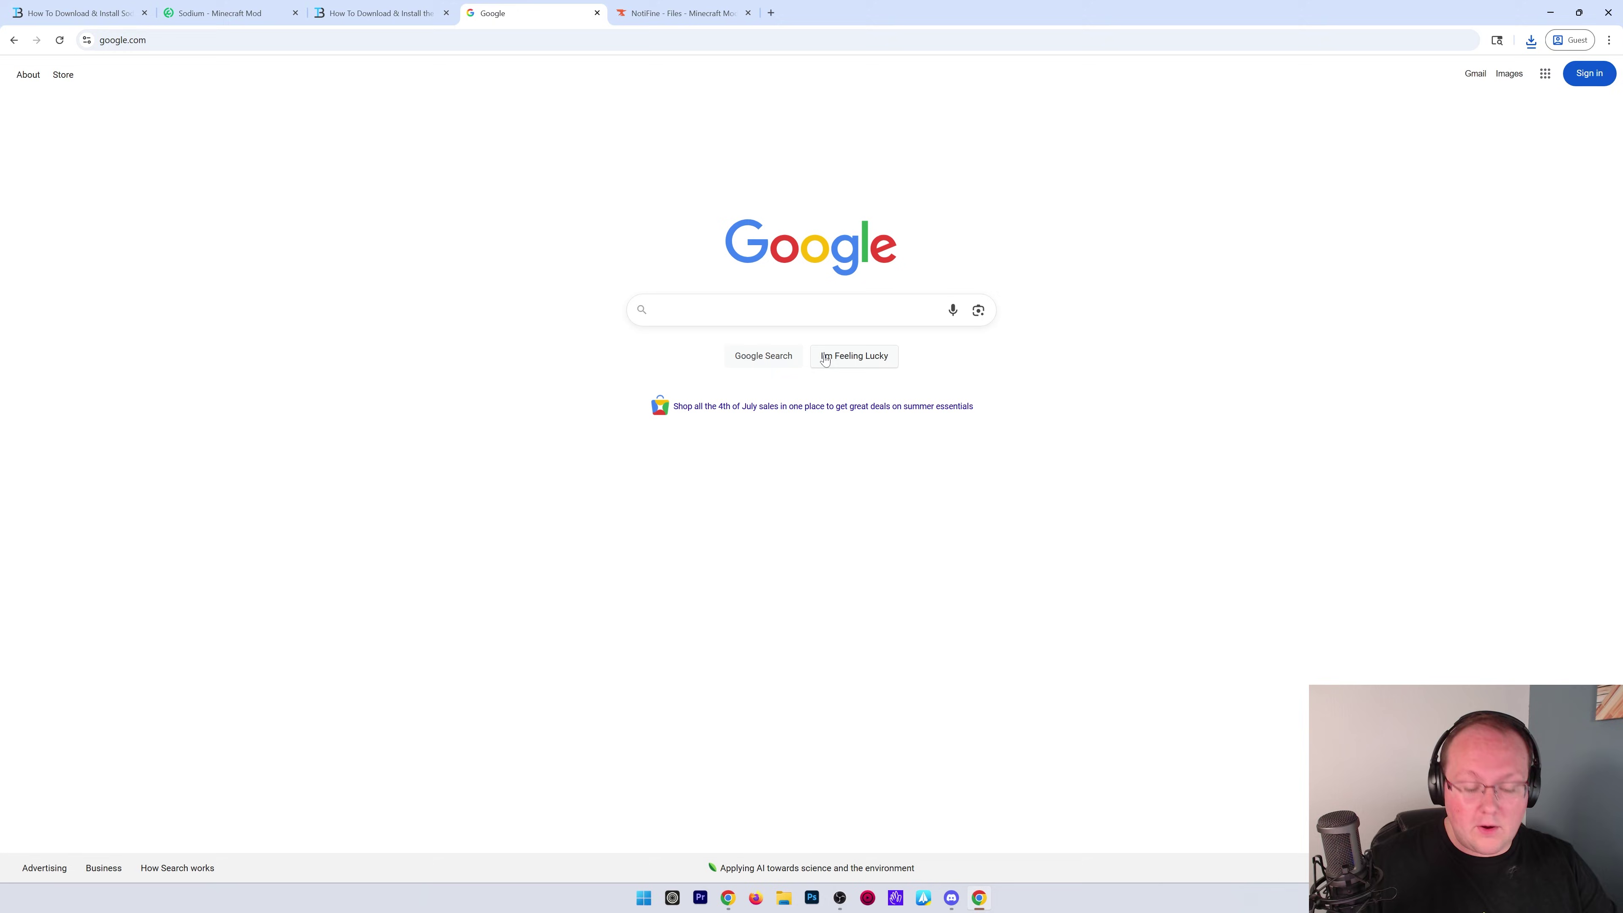
pyautogui.write('fabric minecr')
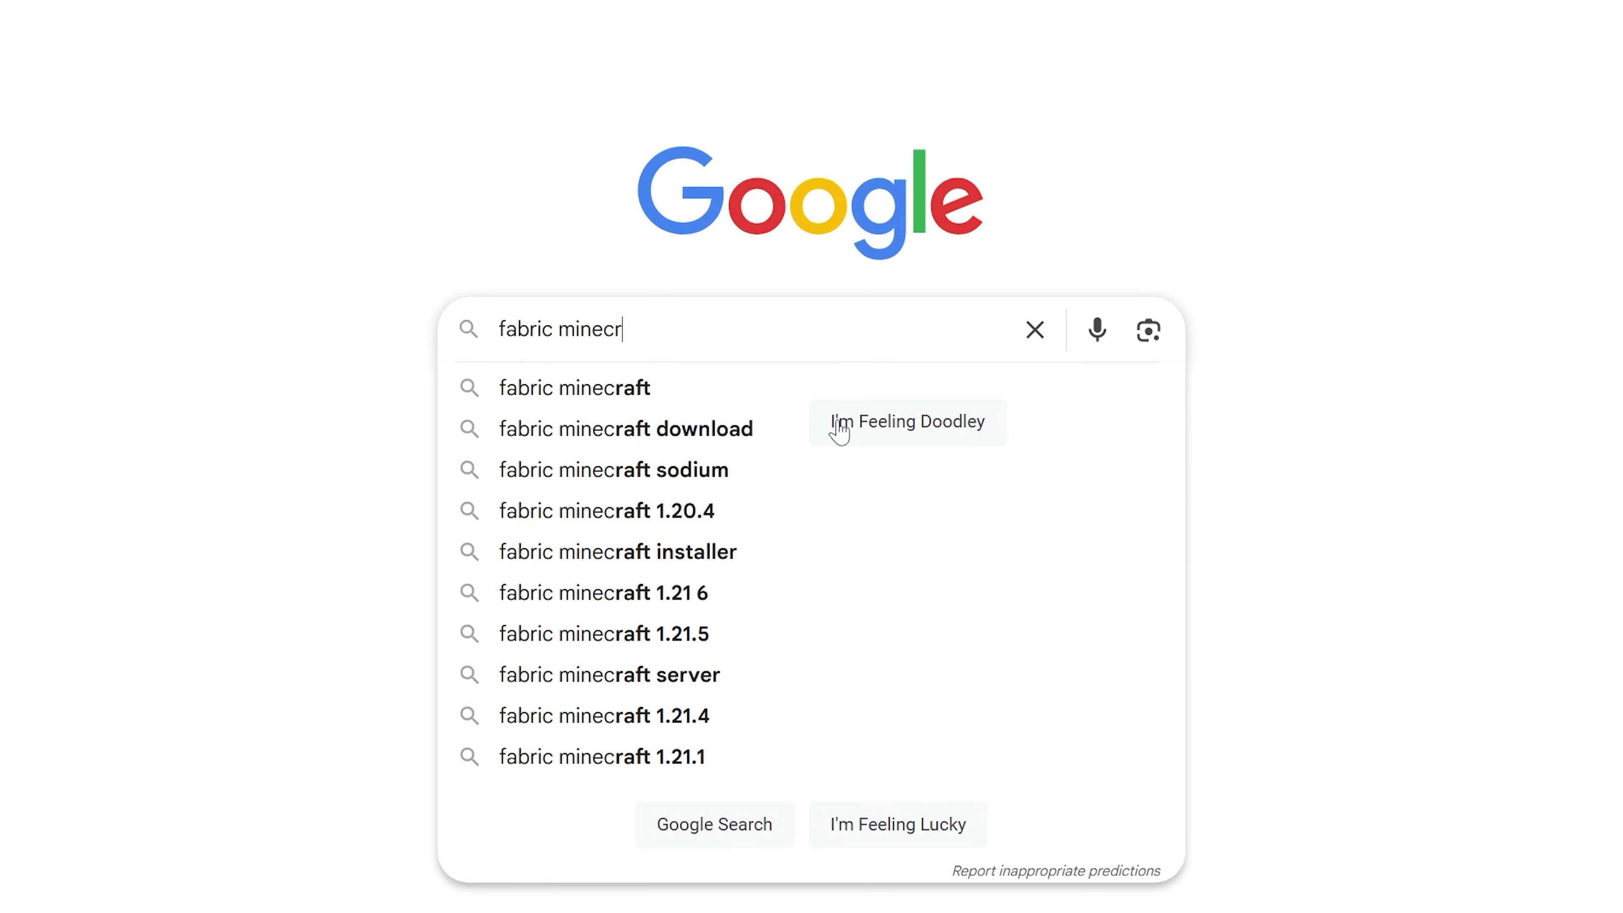
pyautogui.write('aft download')
pyautogui.press('Return')
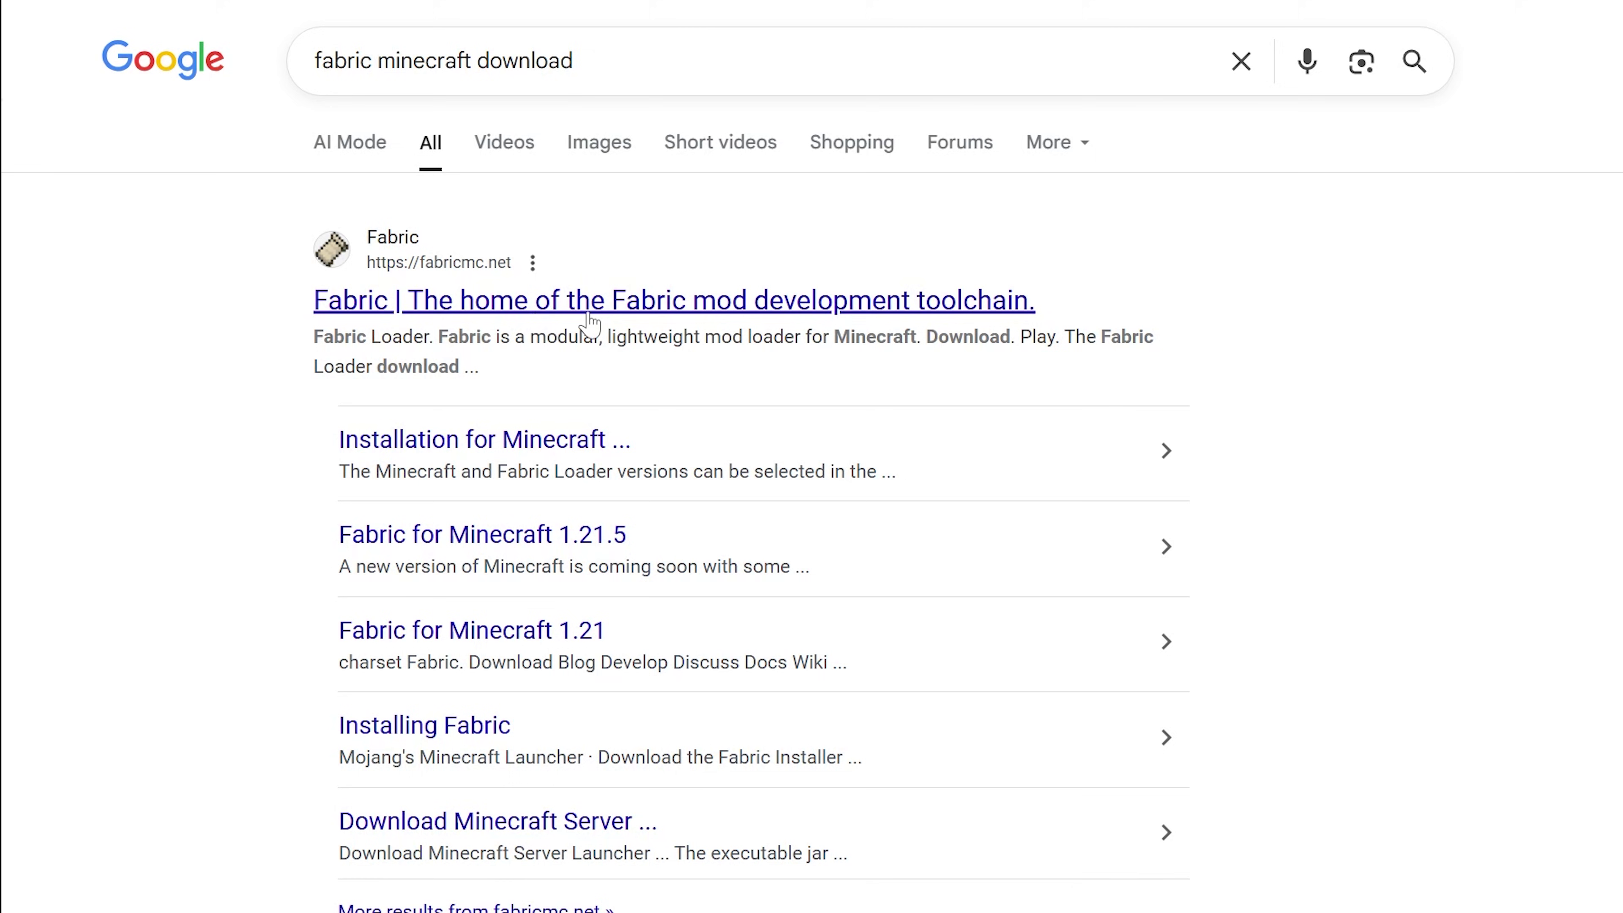
pyautogui.click(689, 312)
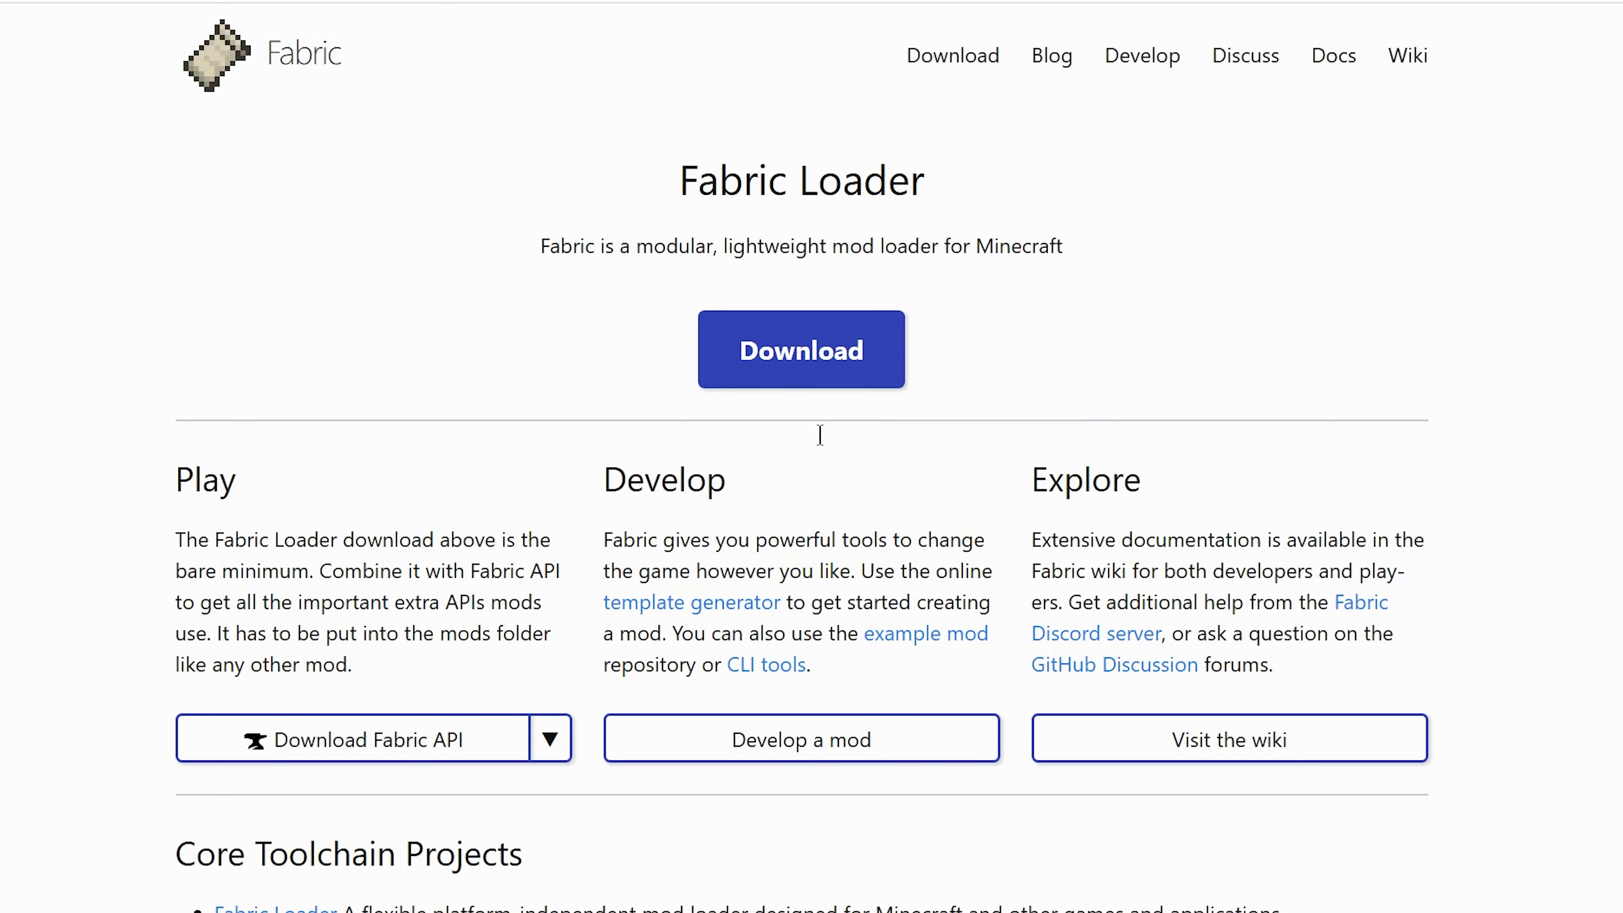
# Download the Windows Fabric installer and save fabric-installer-1.0.3.exe to the Downloads folder.
pyautogui.click(819, 384)
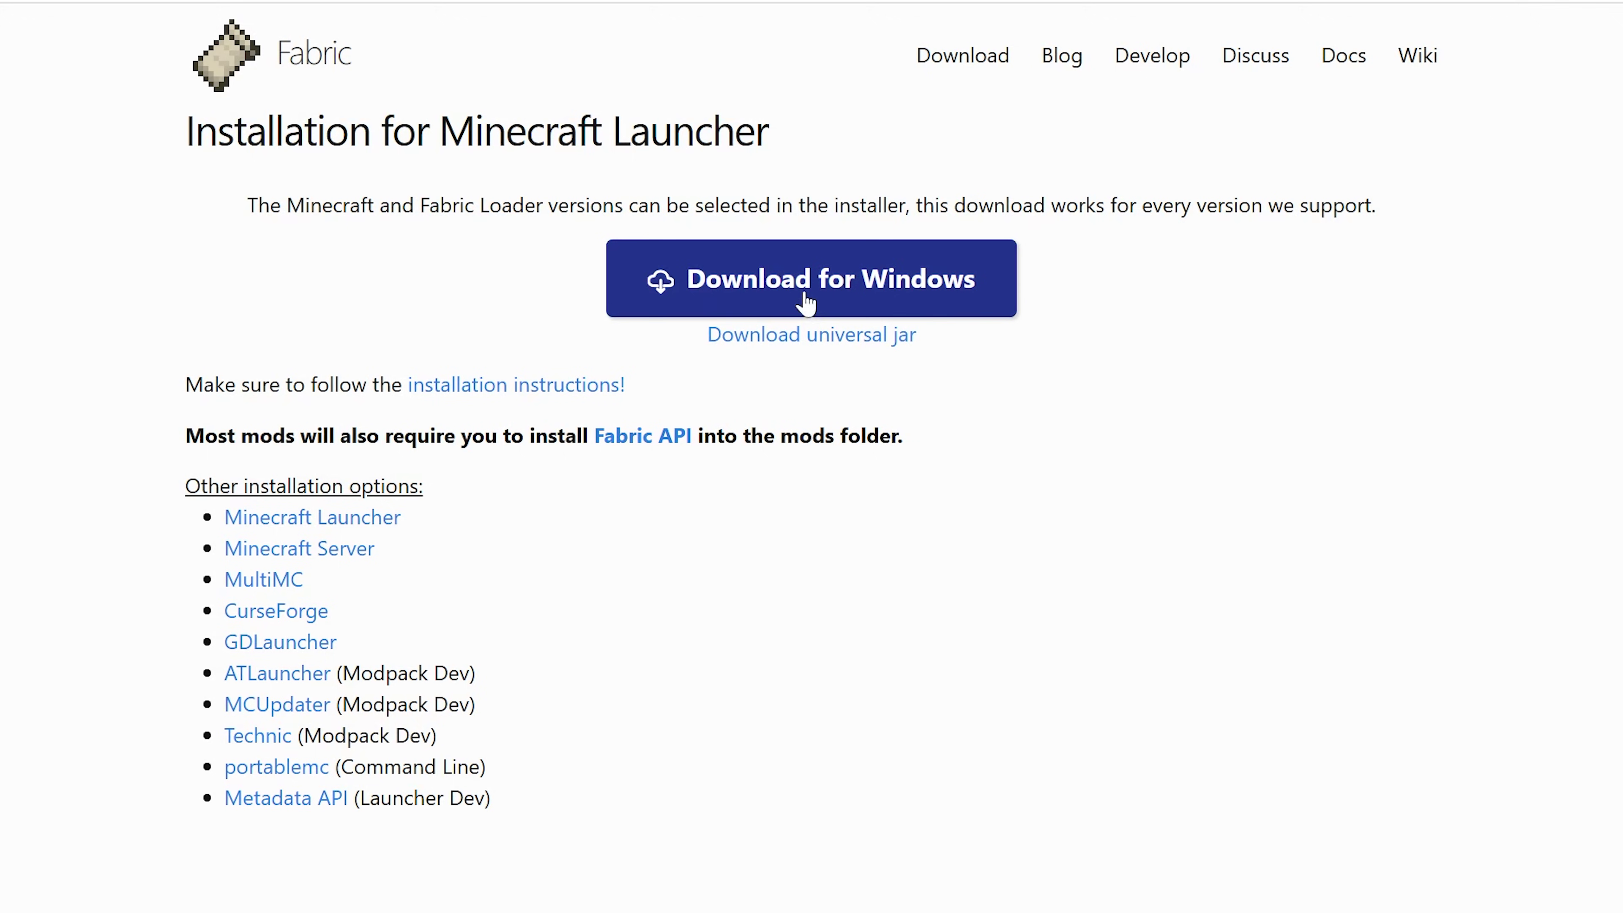
pyautogui.click(797, 279)
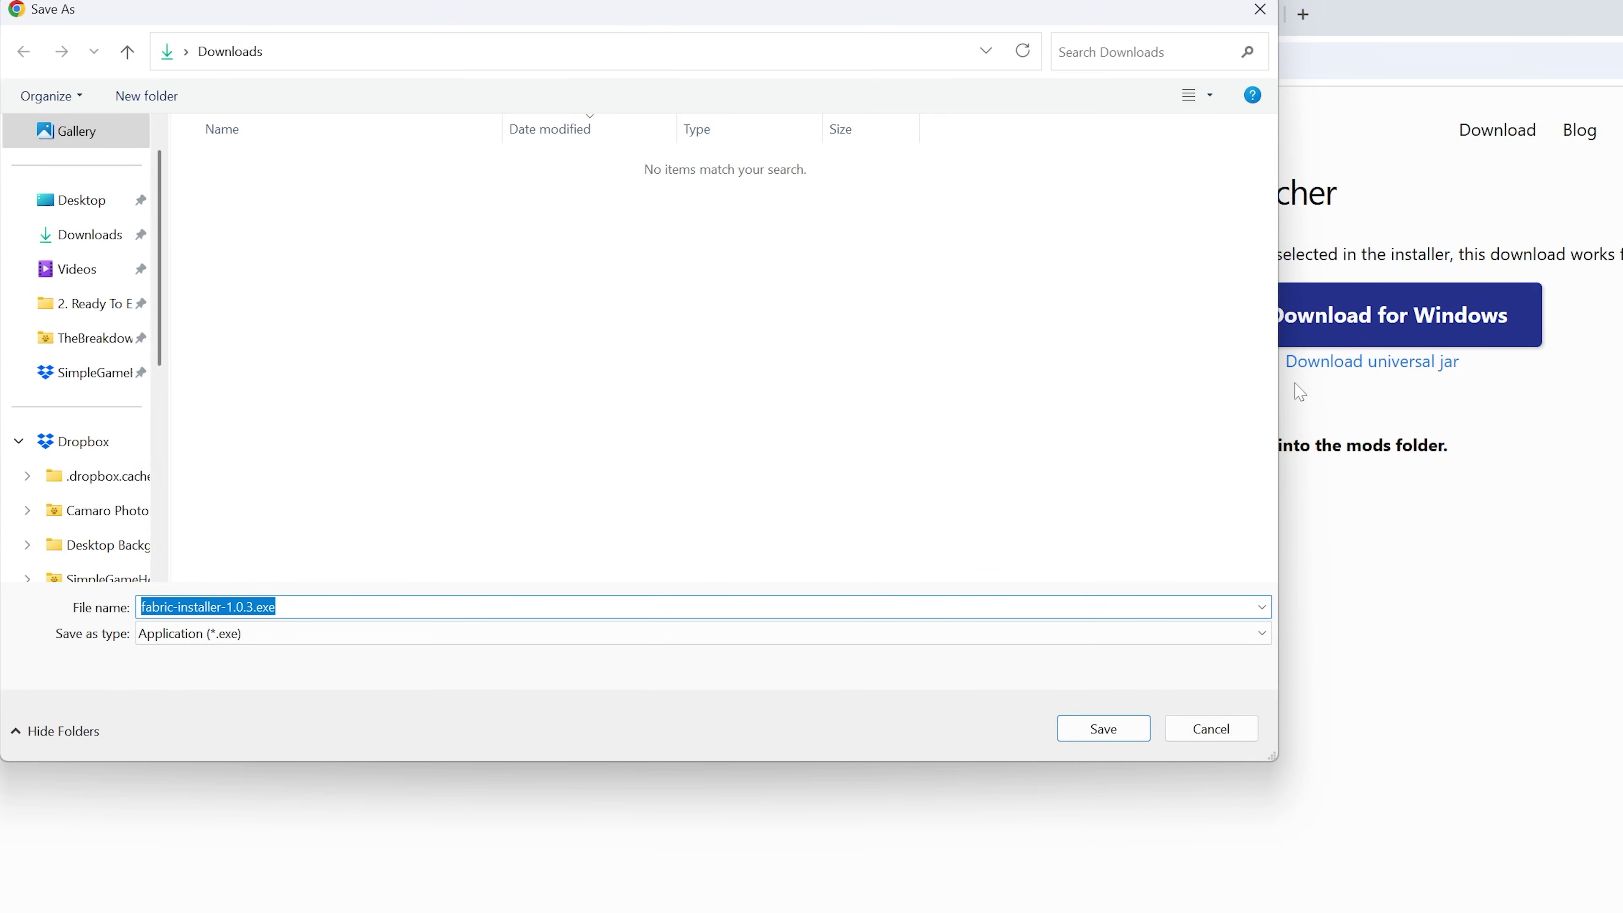
pyautogui.click(1144, 738)
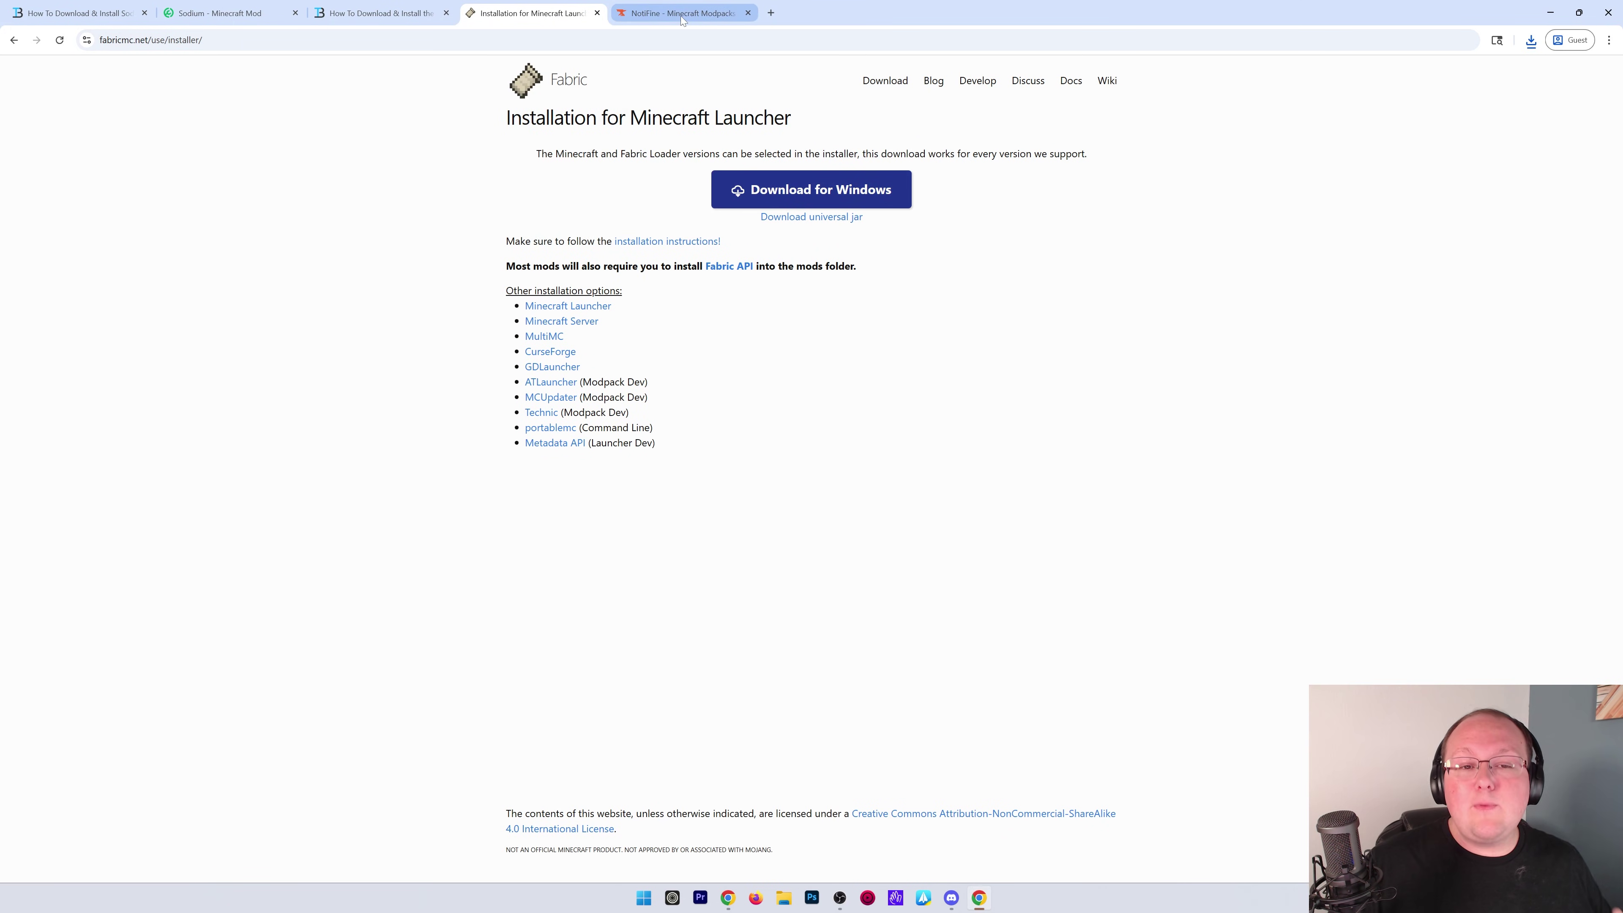
# Switch to File Explorer and move fabric-installer-1.0.3.exe and the Sodium jar from Downloads onto the desktop.
pyautogui.click(680, 13)
pyautogui.click(1549, 12)
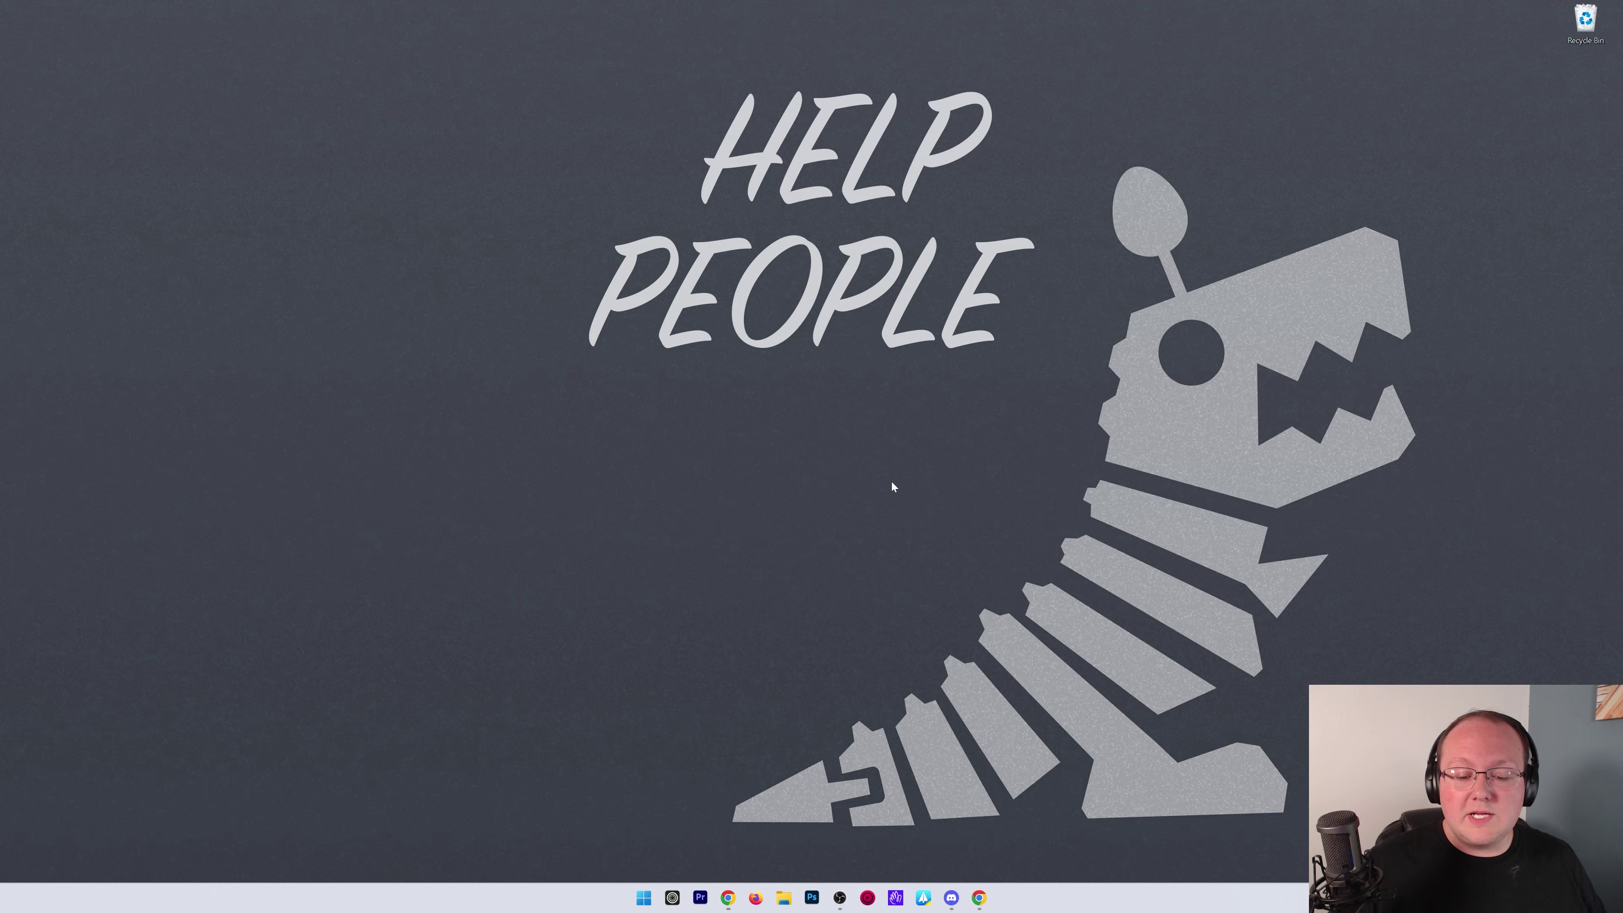
pyautogui.click(781, 898)
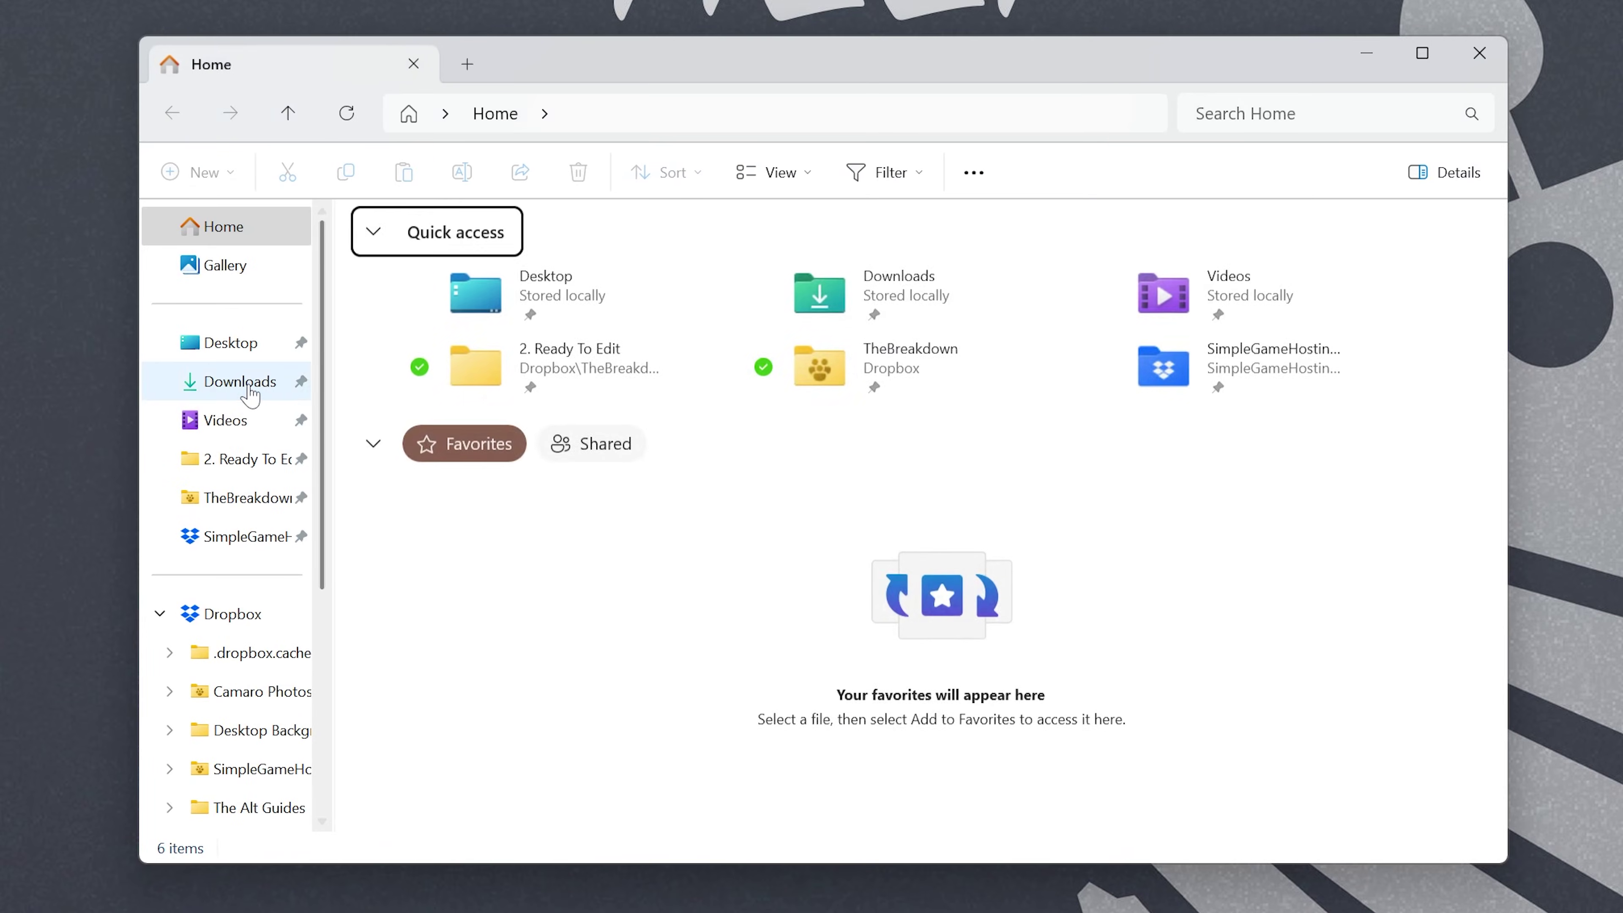
pyautogui.click(534, 389)
pyautogui.click(646, 342)
pyautogui.moveTo(462, 297); pyautogui.dragTo(256, 211)
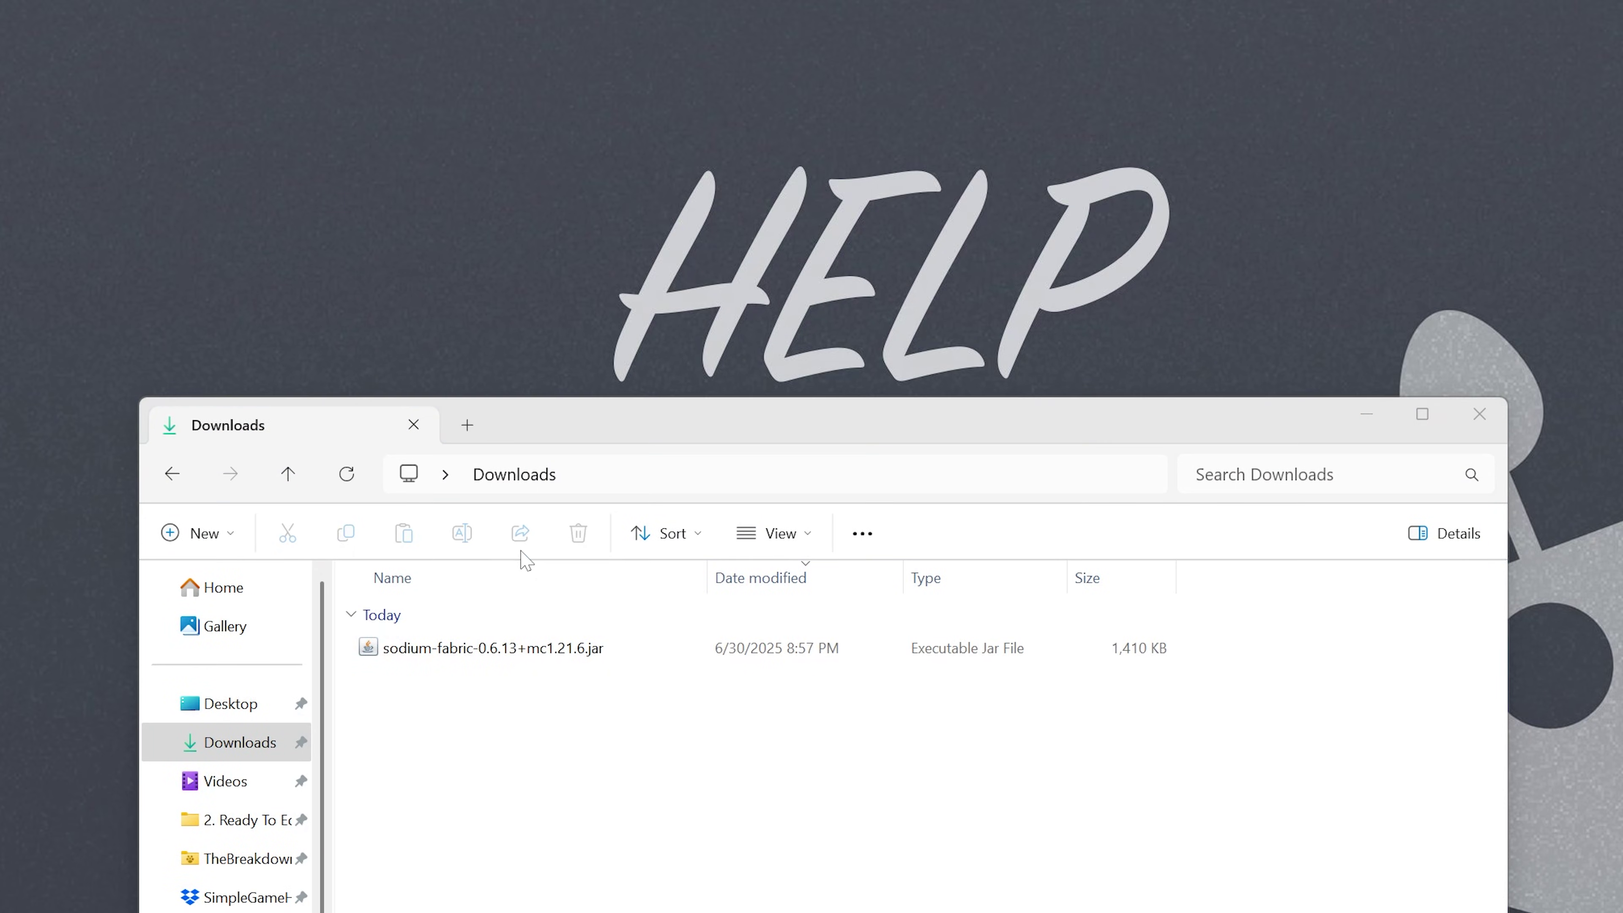
pyautogui.moveTo(505, 648); pyautogui.dragTo(446, 246)
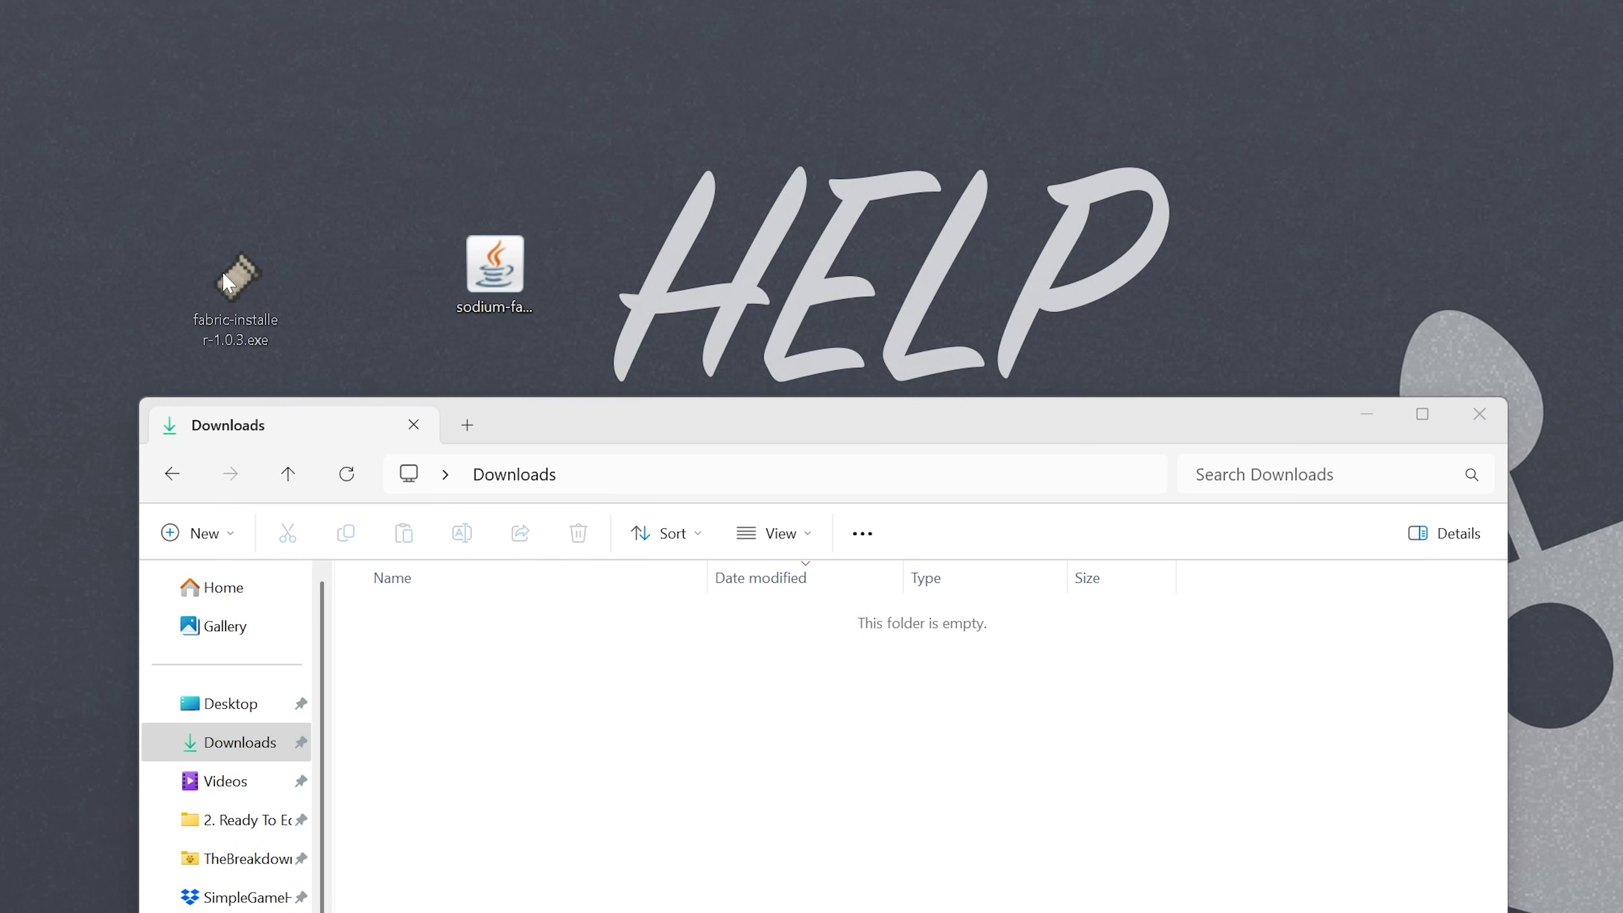
pyautogui.moveTo(453, 231); pyautogui.dragTo(725, 362)
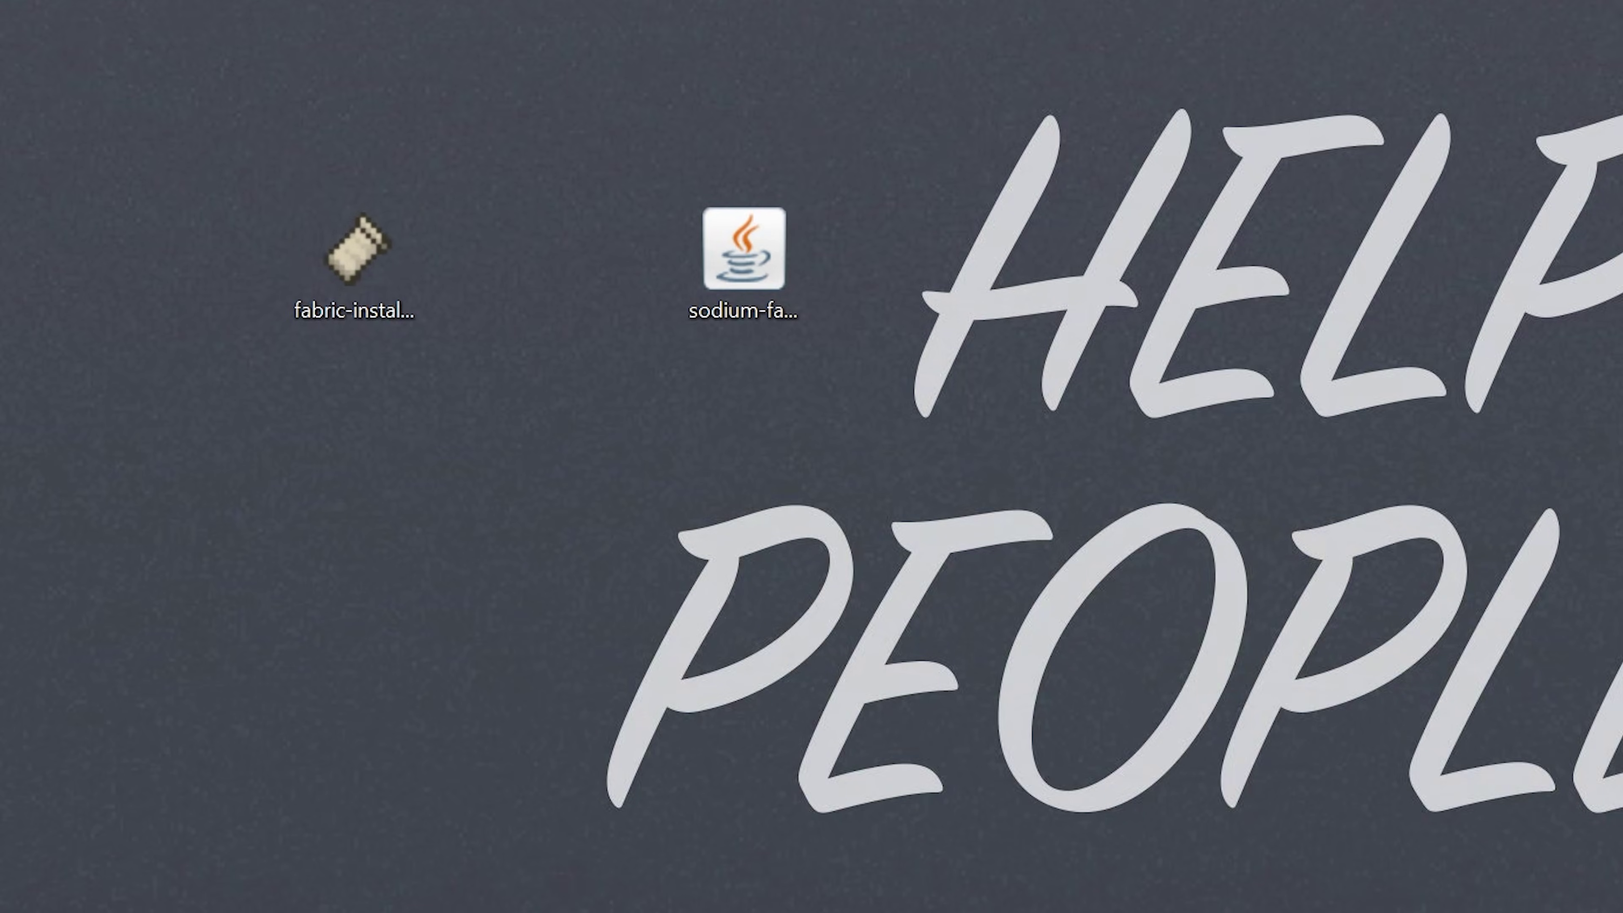
# Run the Fabric installer for Minecraft 1.21.7 with loader 0.16.14 and profile creation enabled, and close it once done.
pyautogui.doubleClick(327, 254)
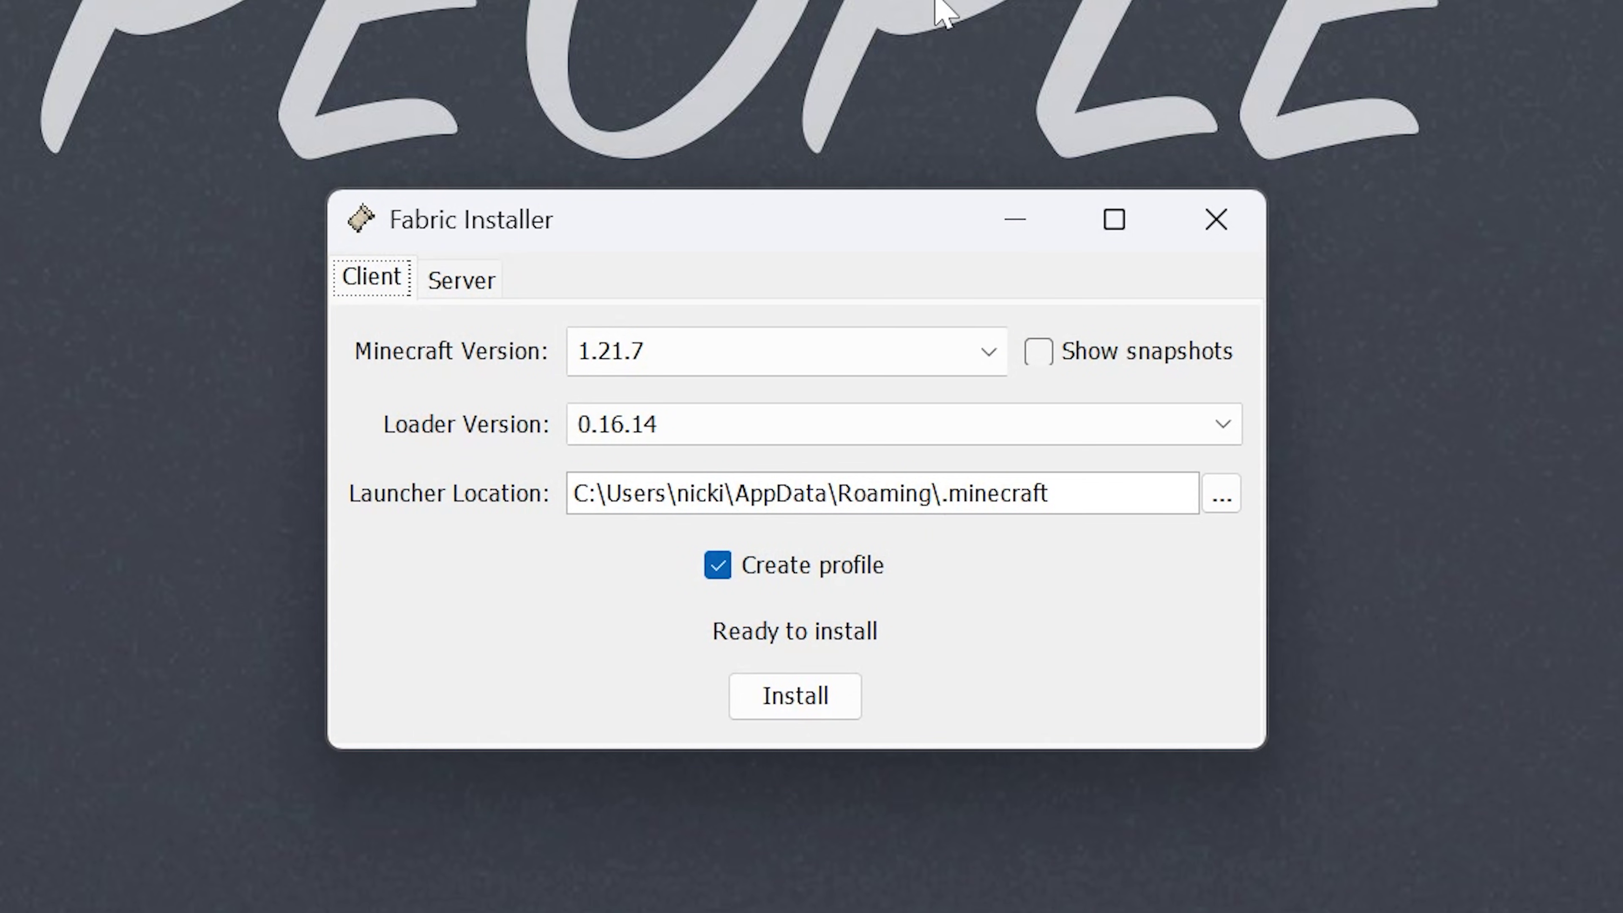
pyautogui.click(664, 342)
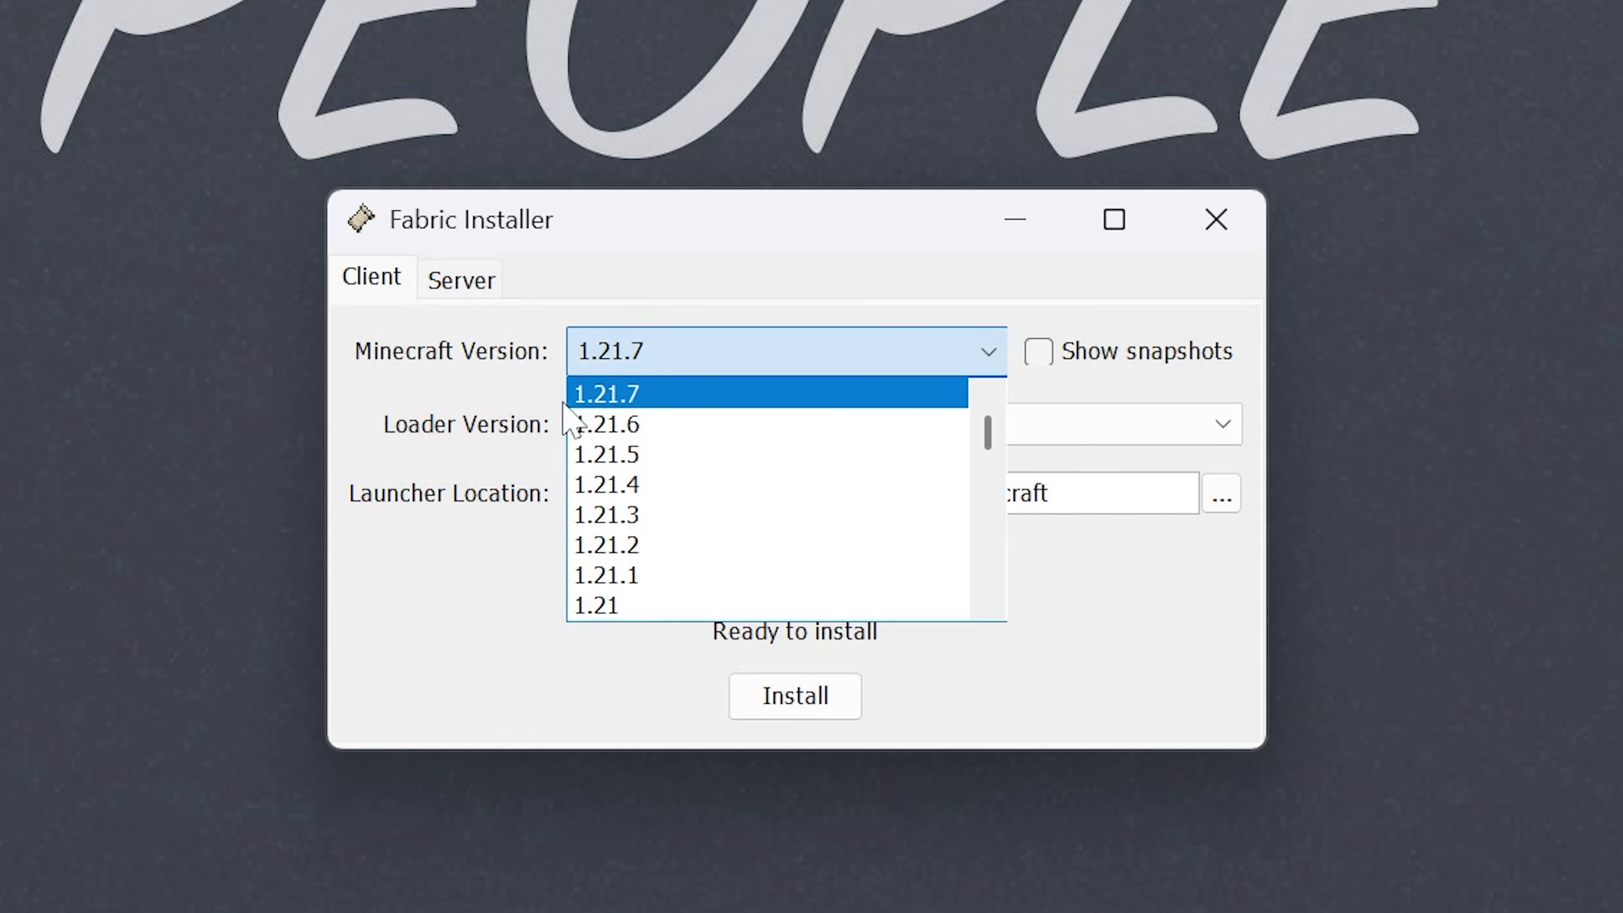
pyautogui.click(667, 399)
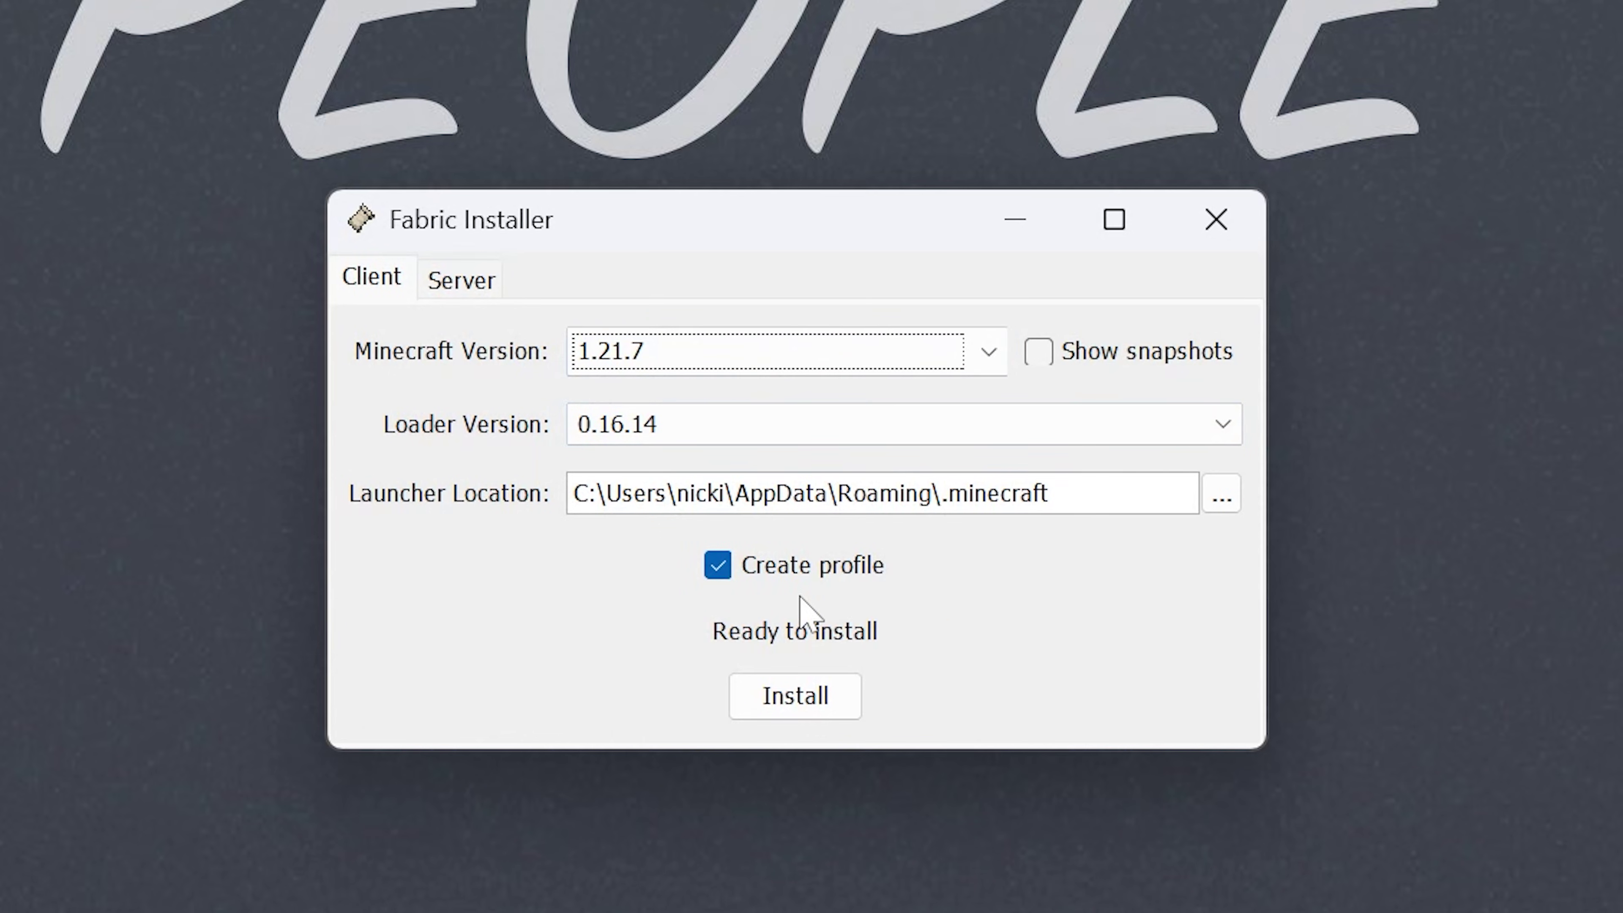
pyautogui.click(794, 693)
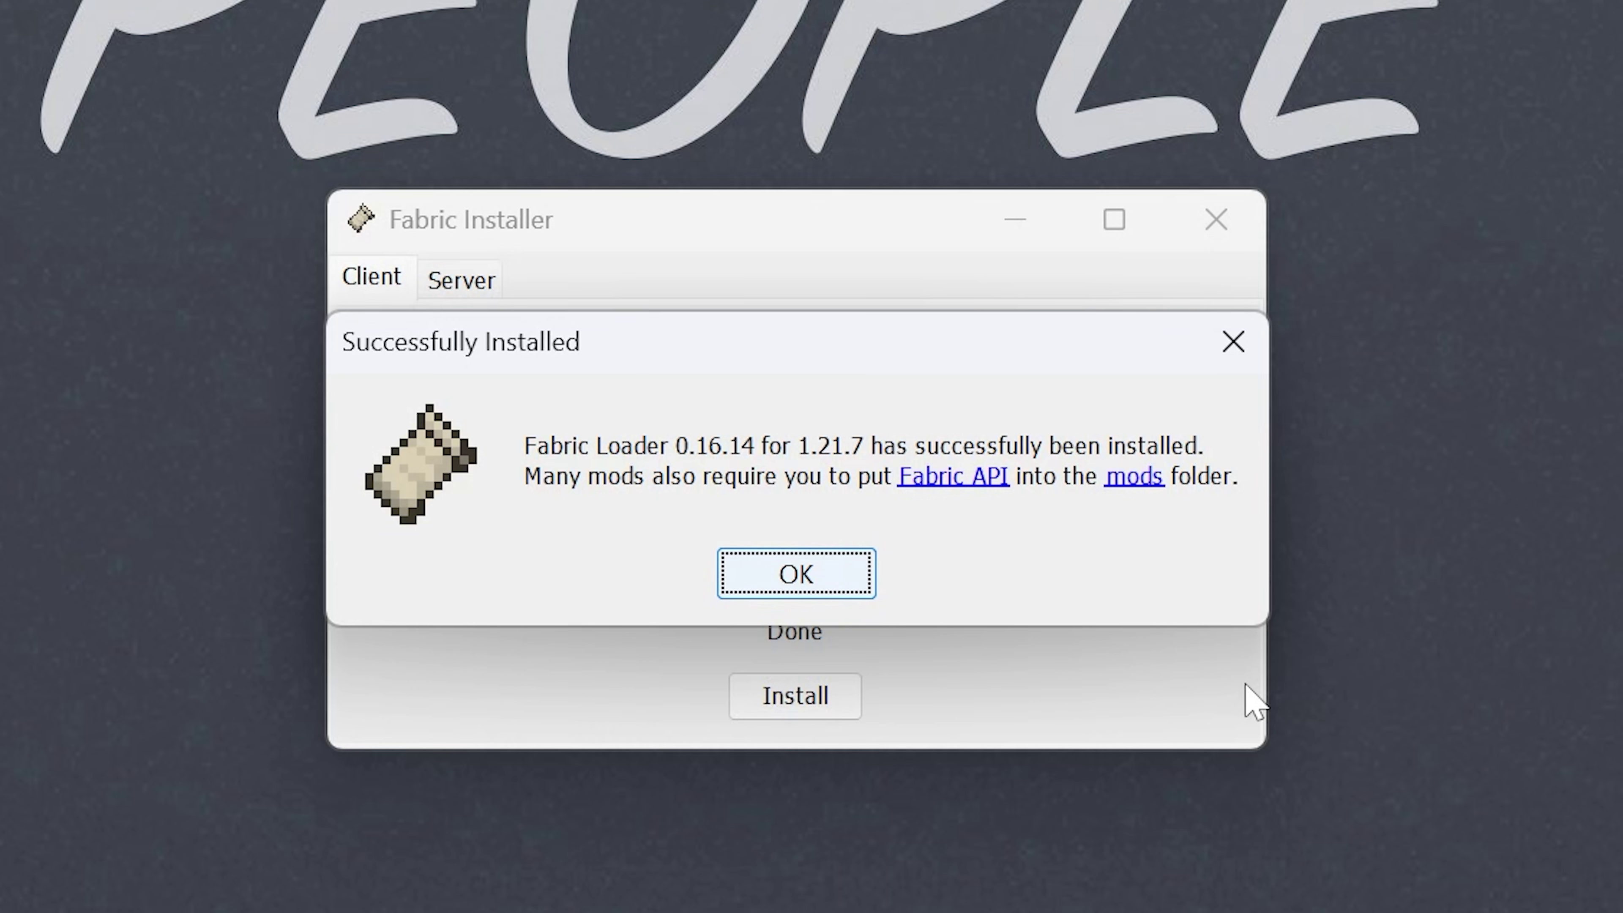
pyautogui.click(759, 579)
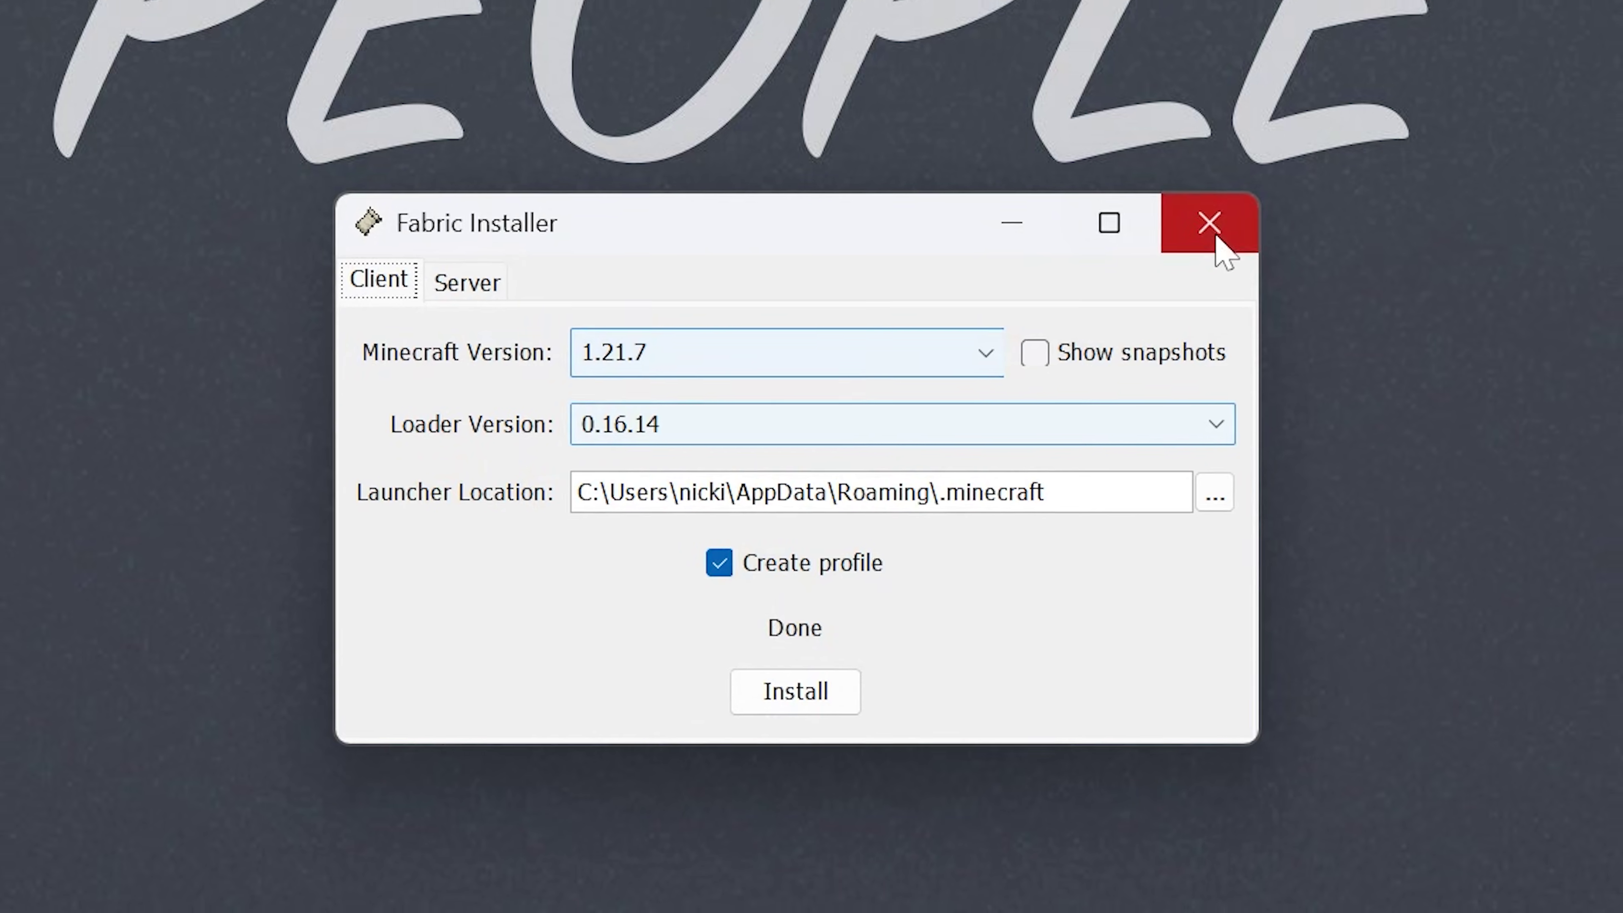
pyautogui.click(1217, 240)
# Delete the Fabric installer from the desktop and move the Sodium jar slightly higher.
pyautogui.moveTo(1143, 150); pyautogui.dragTo(1585, 22)
pyautogui.click(497, 147)
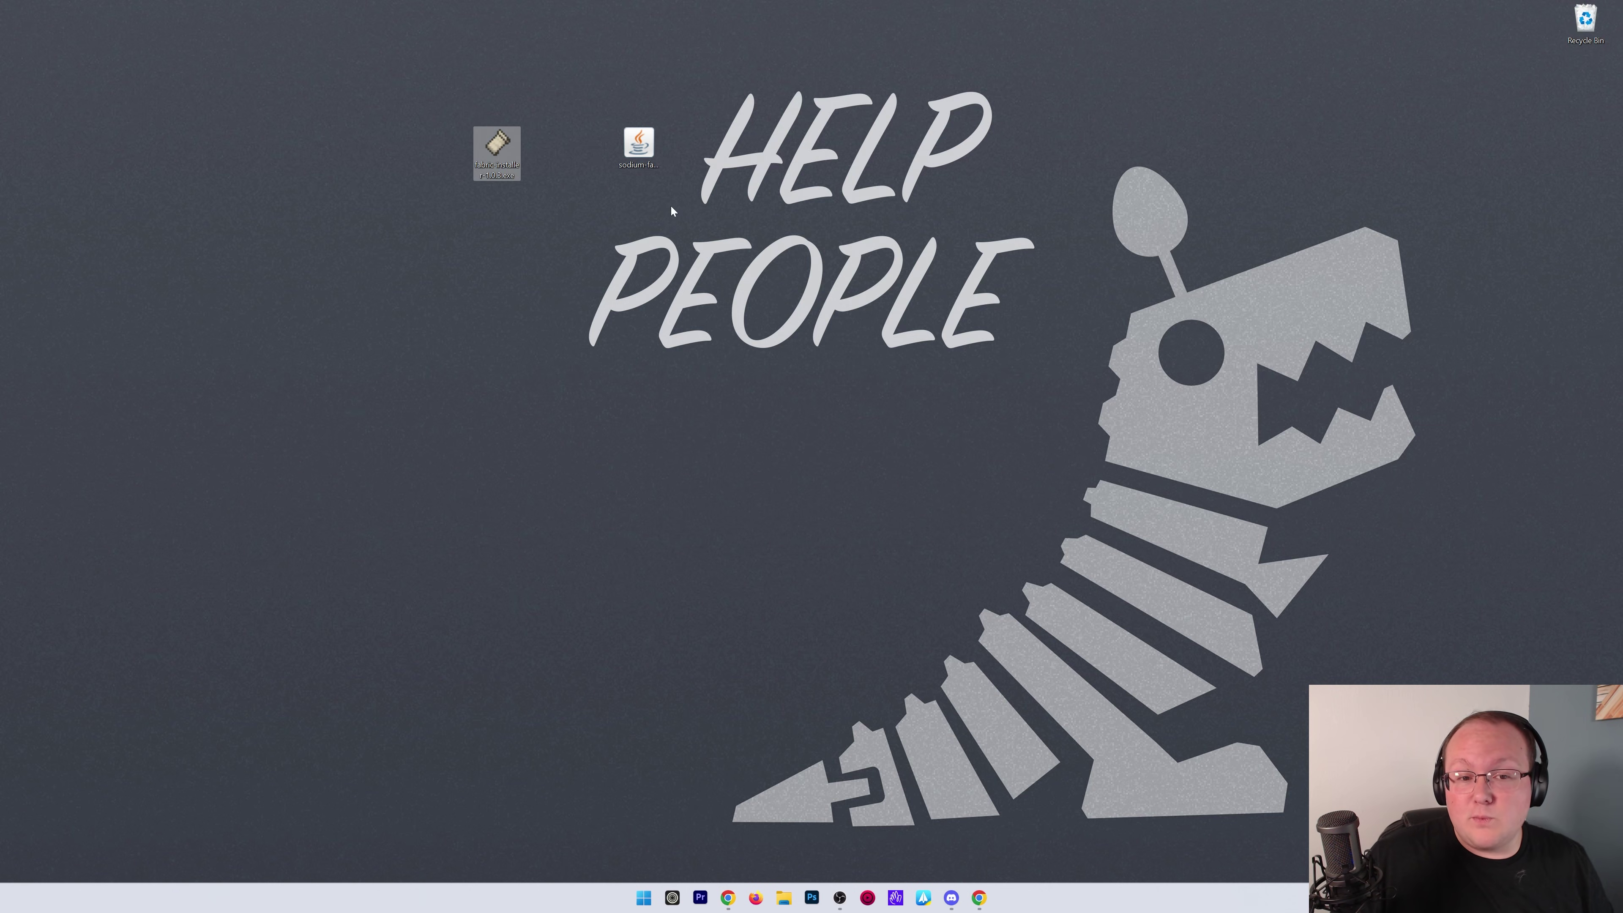
pyautogui.press('Delete')
pyautogui.moveTo(639, 144); pyautogui.dragTo(639, 96)
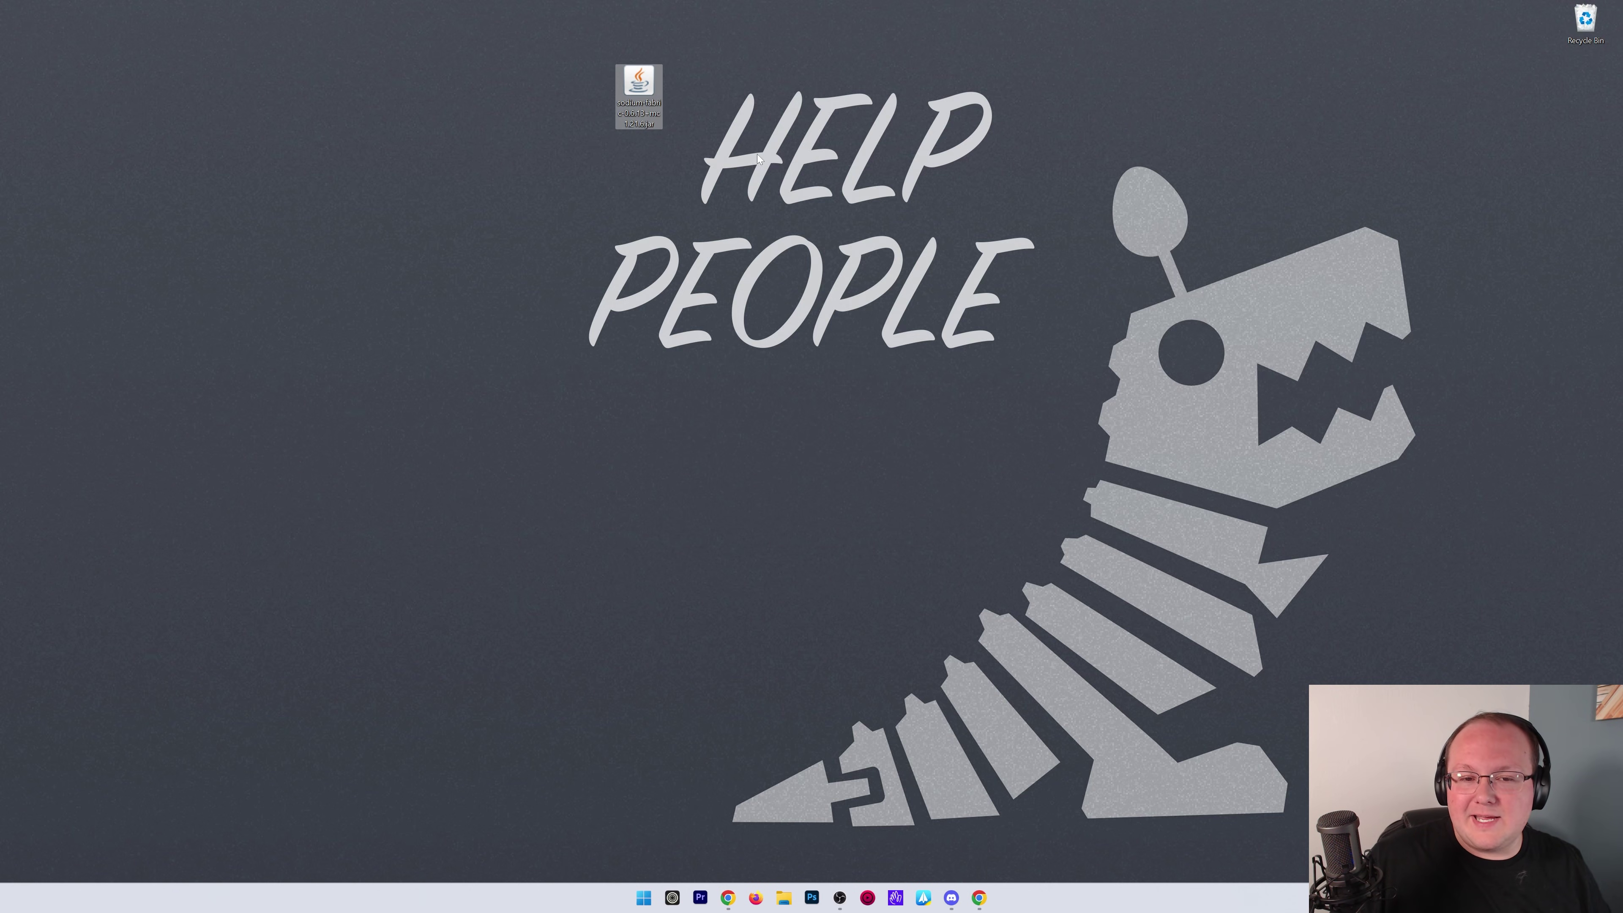
# Open the Minecraft Launcher and include modded versions in the Java Edition installations list.
pyautogui.click(645, 898)
pyautogui.click(840, 580)
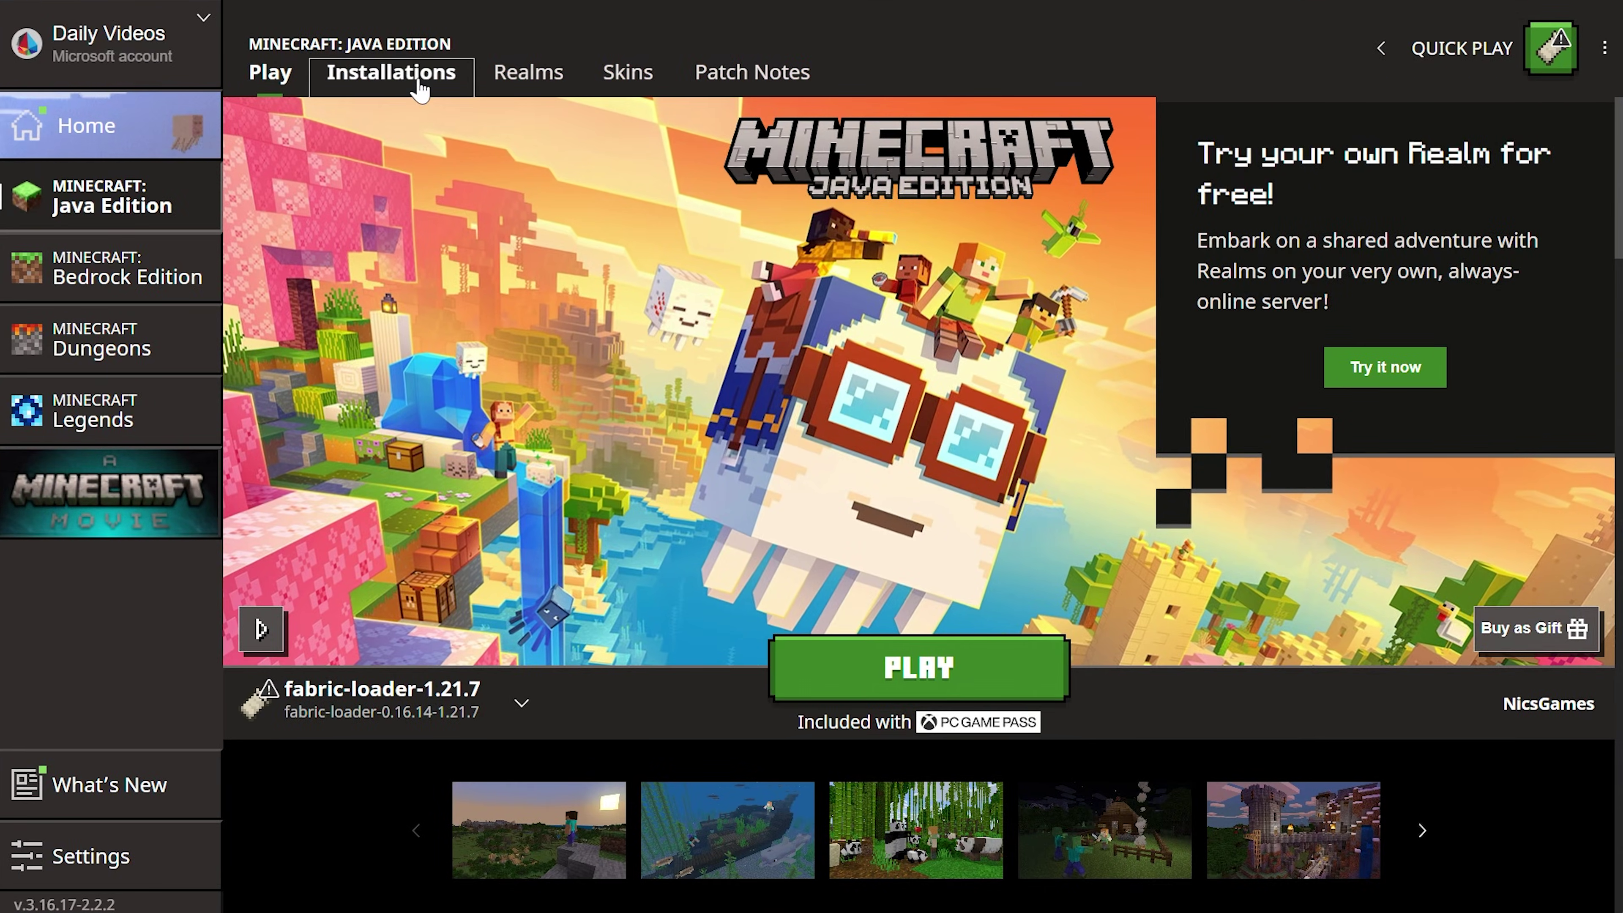
pyautogui.click(419, 83)
pyautogui.click(1335, 157)
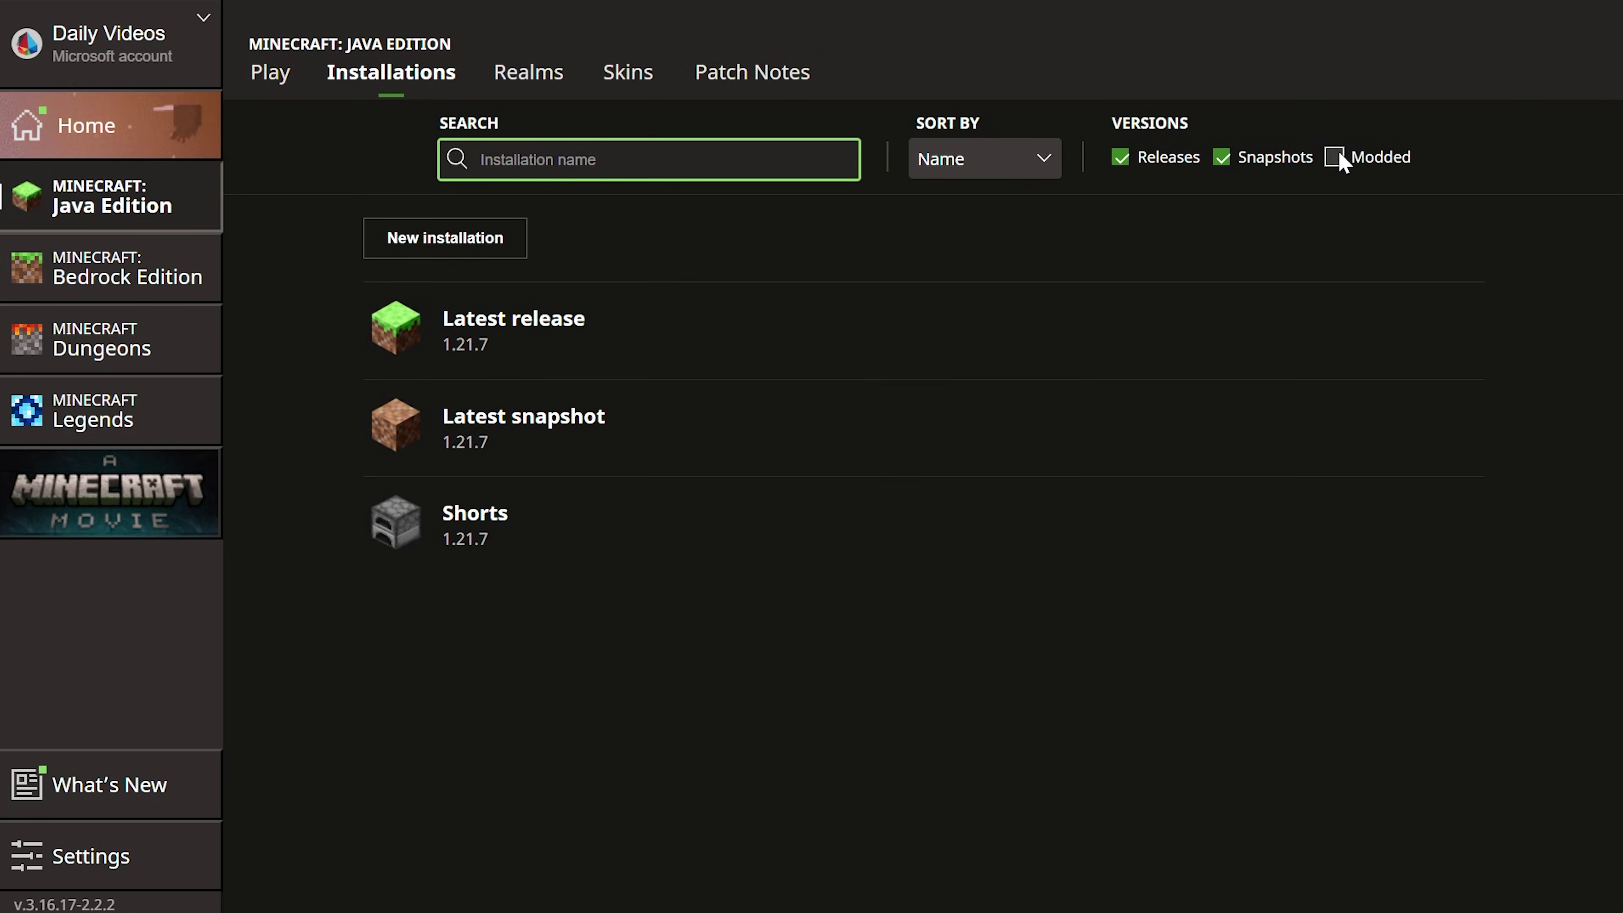
pyautogui.click(1335, 157)
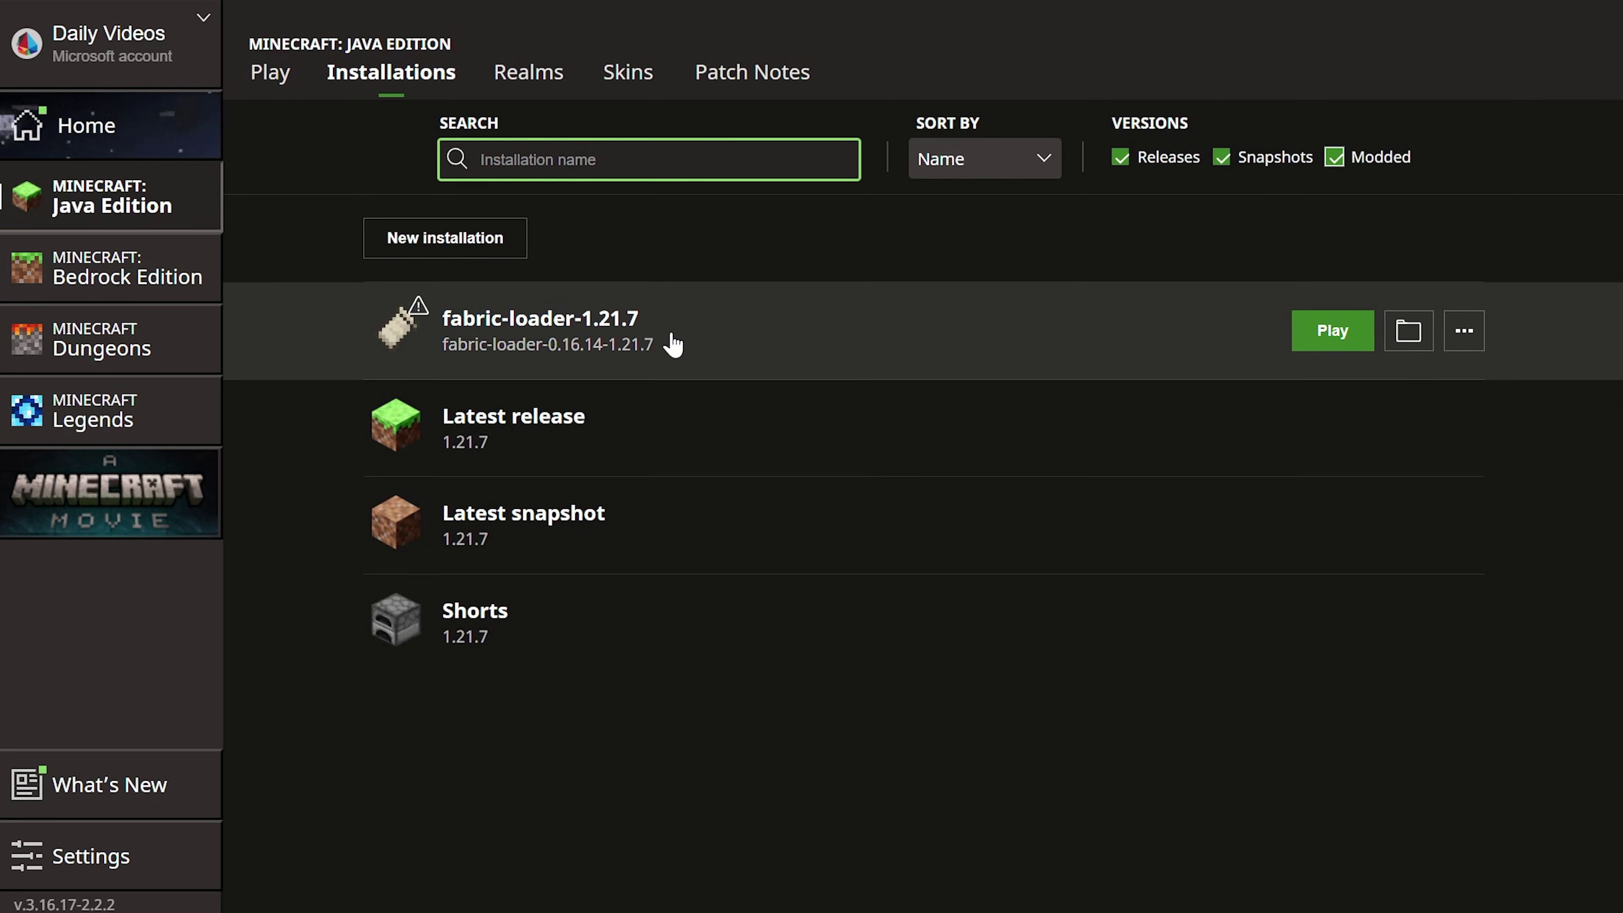
# Open the fabric-loader-1.21.7 installation's folder and replace the existing mods folder with a new empty folder named mods.
pyautogui.click(1408, 339)
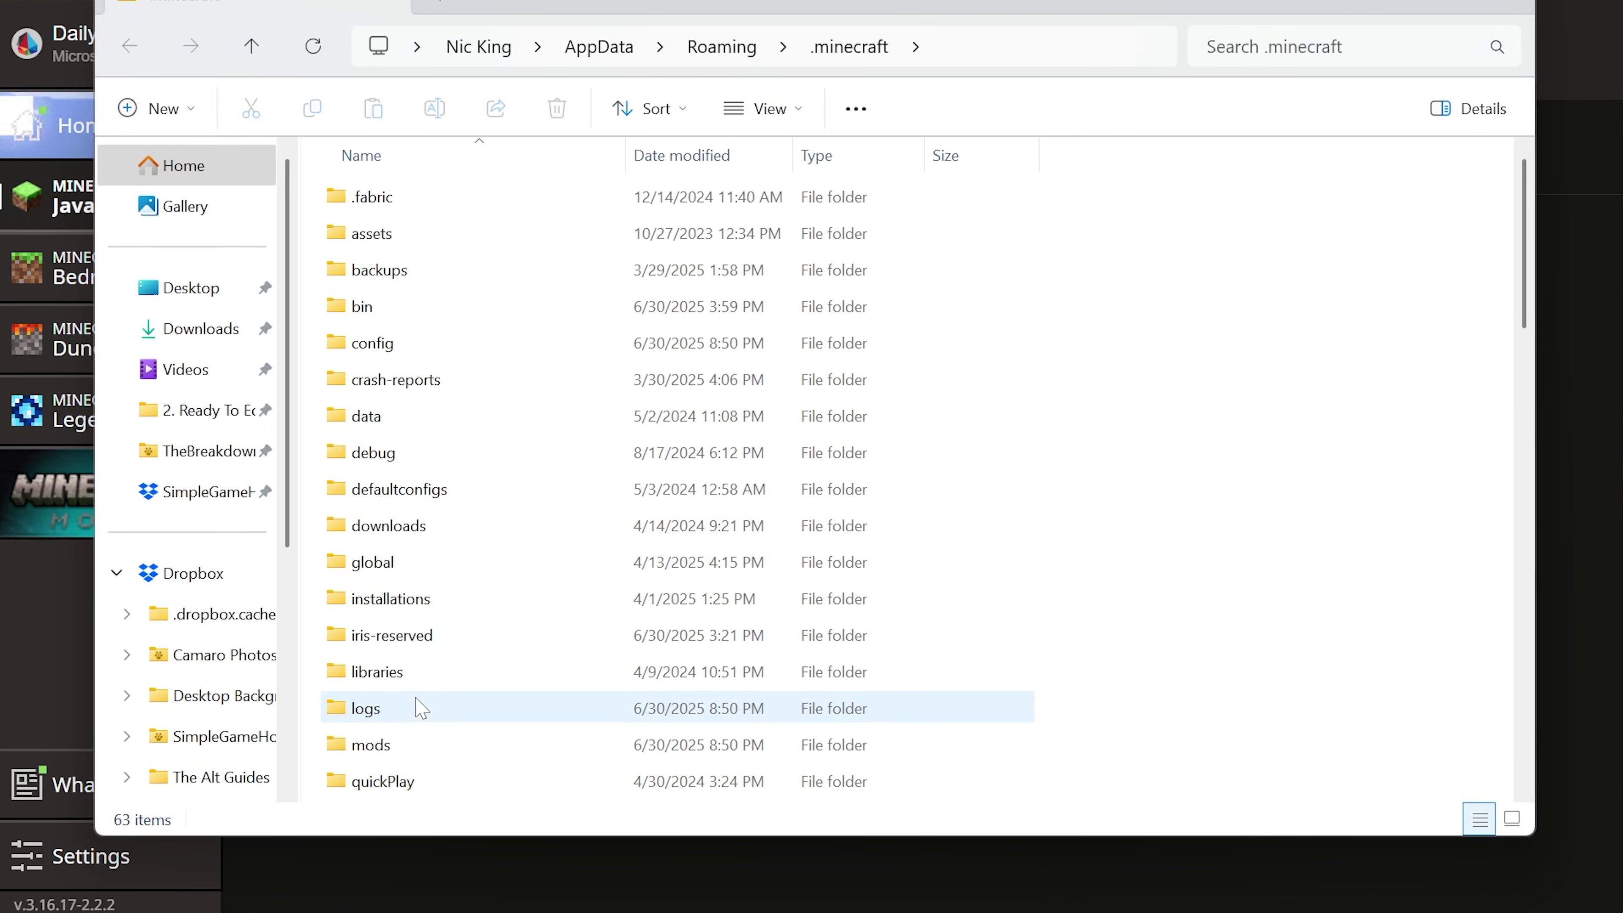
pyautogui.click(398, 742)
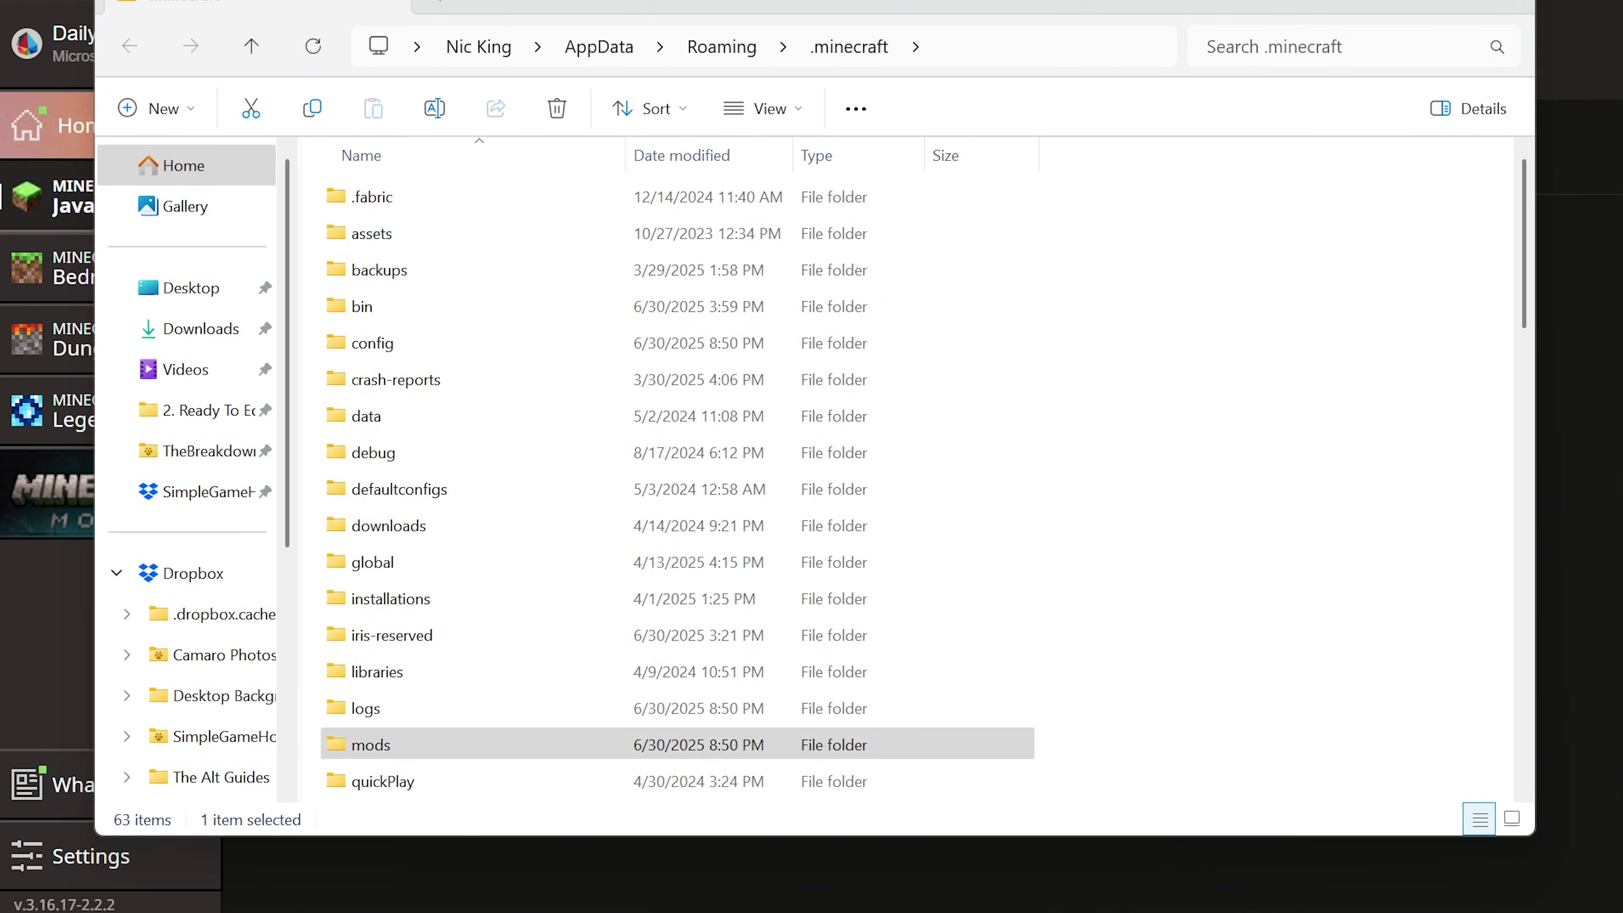
pyautogui.press('Delete')
pyautogui.rightClick(1068, 214)
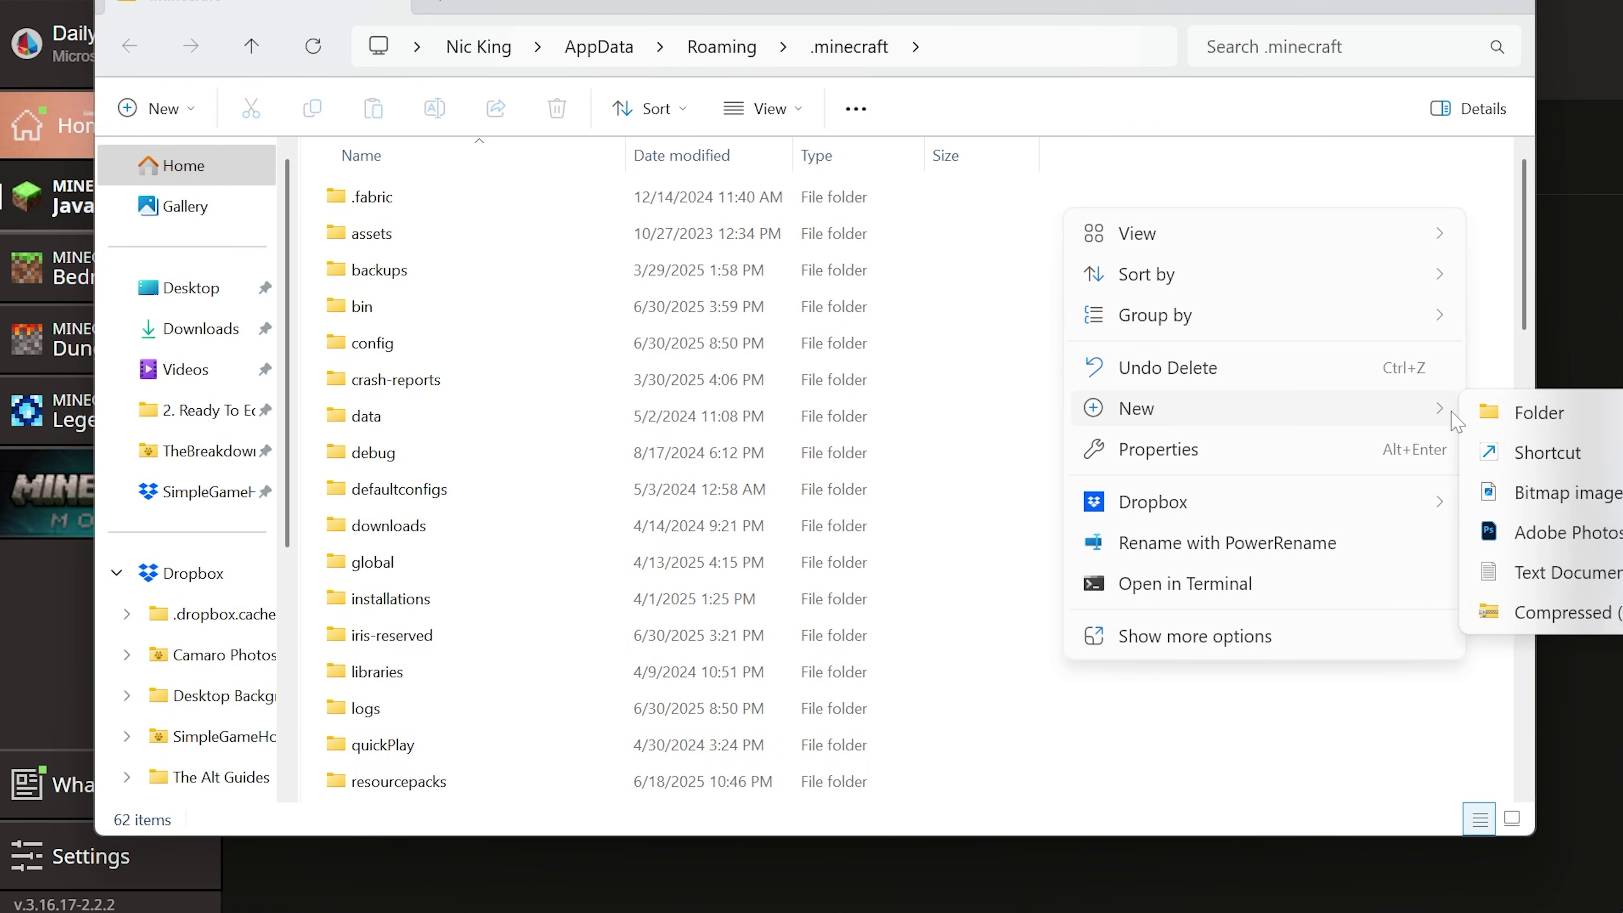
pyautogui.click(1491, 415)
pyautogui.write('mods')
pyautogui.press('Return')
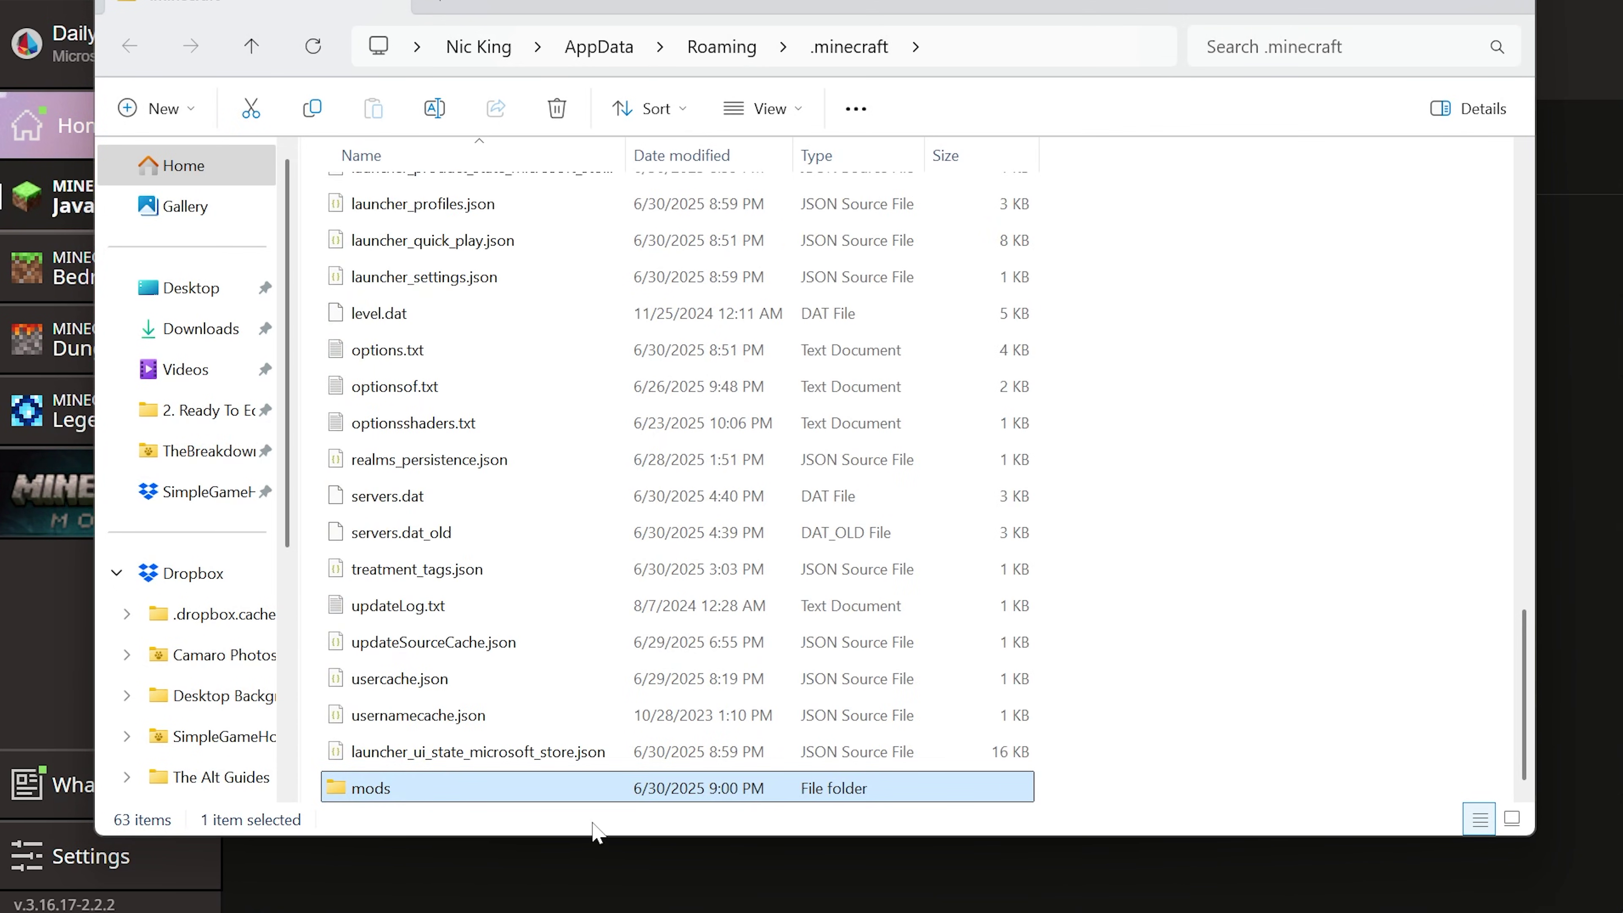
# Move sodium-fabric-0.6.13+mc1.21.6.jar from the desktop into the new mods folder and close the folder window.
pyautogui.doubleClick(590, 790)
pyautogui.moveTo(470, 91); pyautogui.dragTo(409, 546)
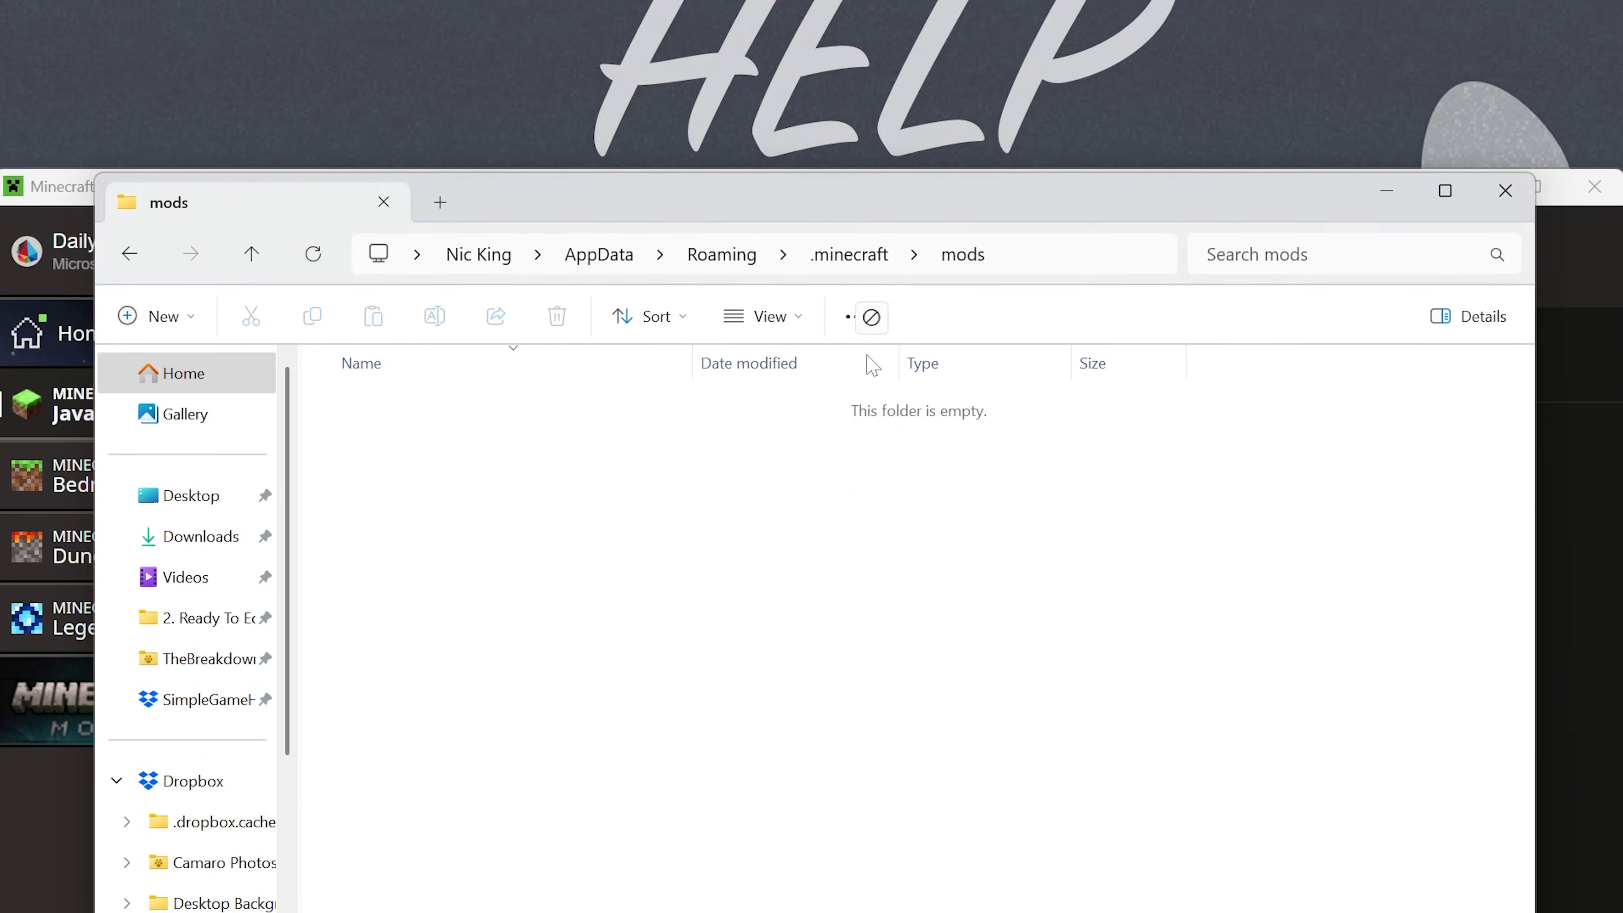
pyautogui.click(444, 556)
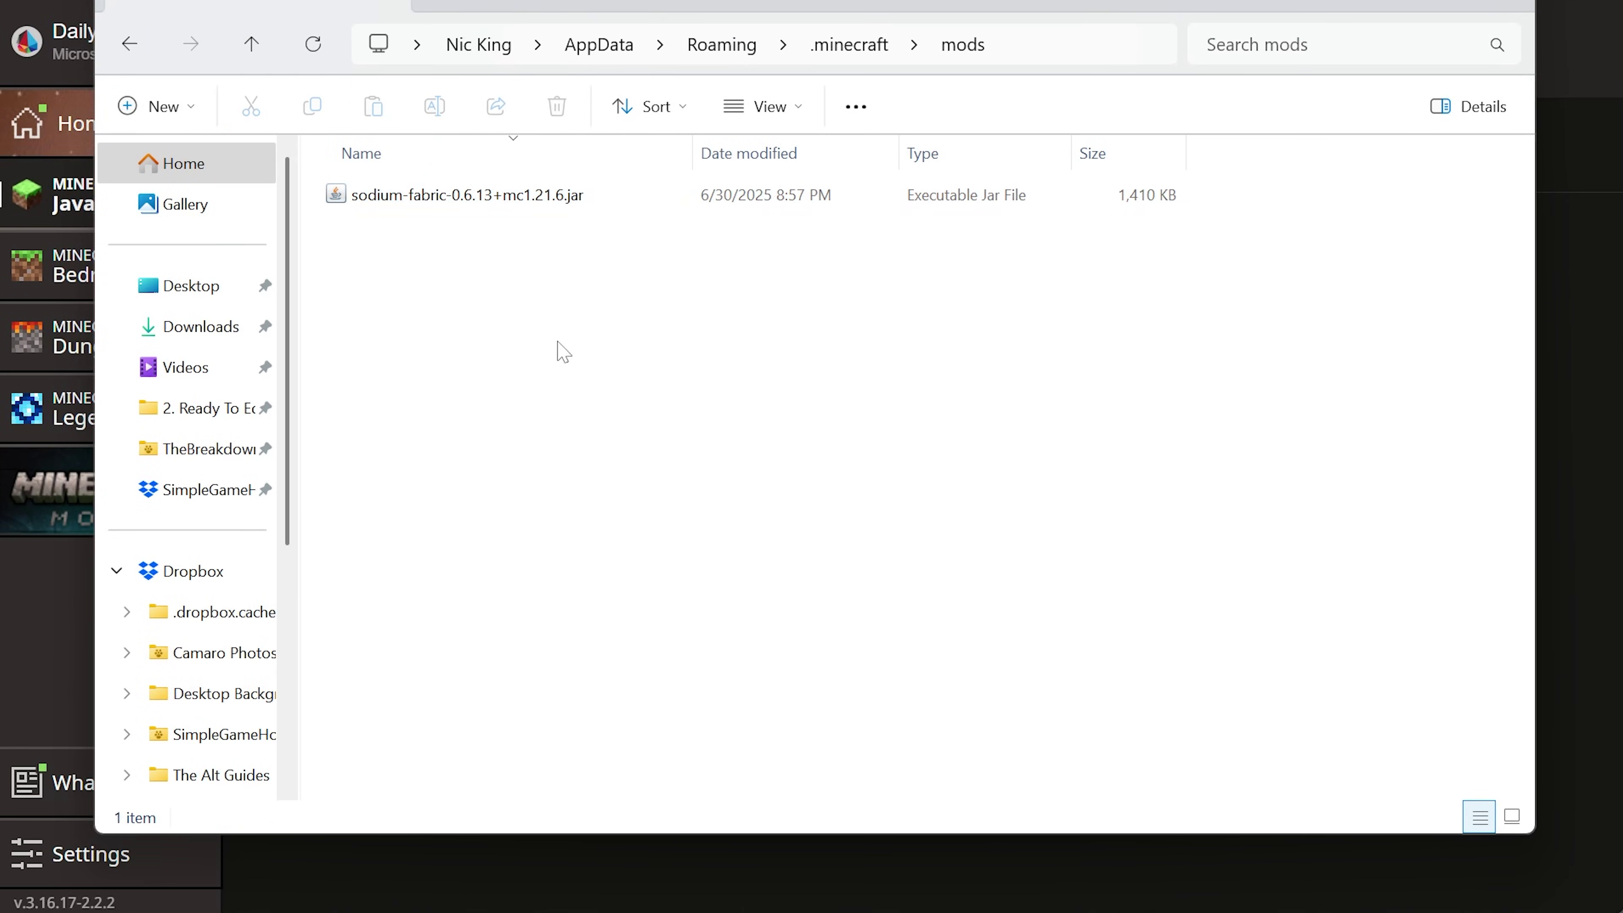
pyautogui.hotkey('alt', 'F4')
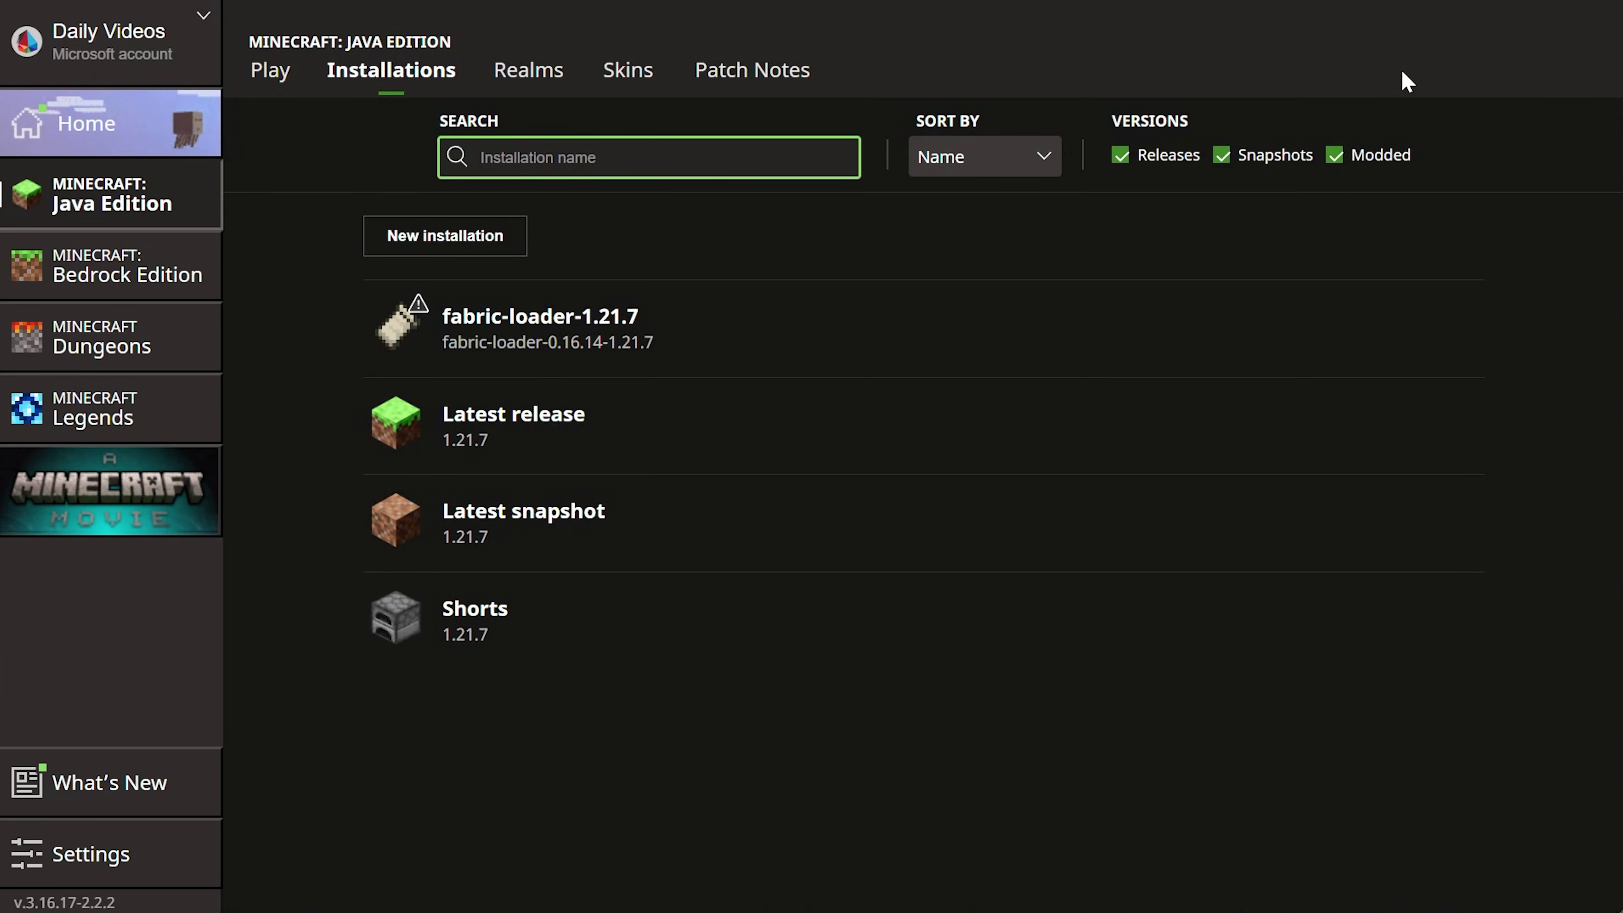
# Launch Minecraft with the fabric-loader-1.21.7 installation and open the game's video settings.
pyautogui.moveTo(883, 289)
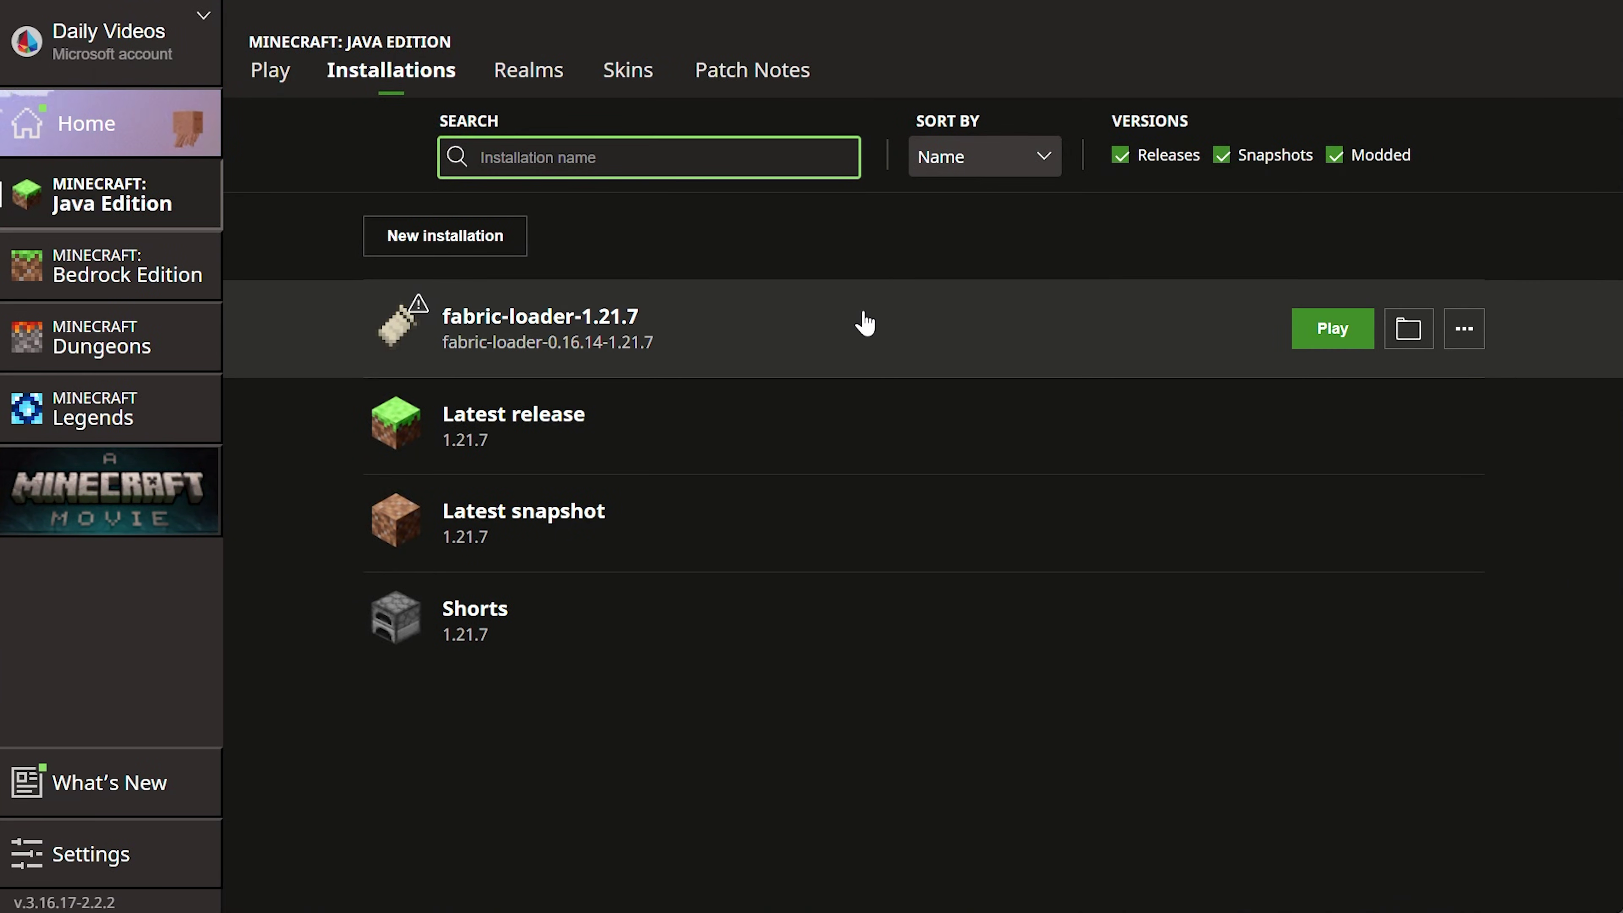
pyautogui.click(1332, 351)
pyautogui.click(1095, 592)
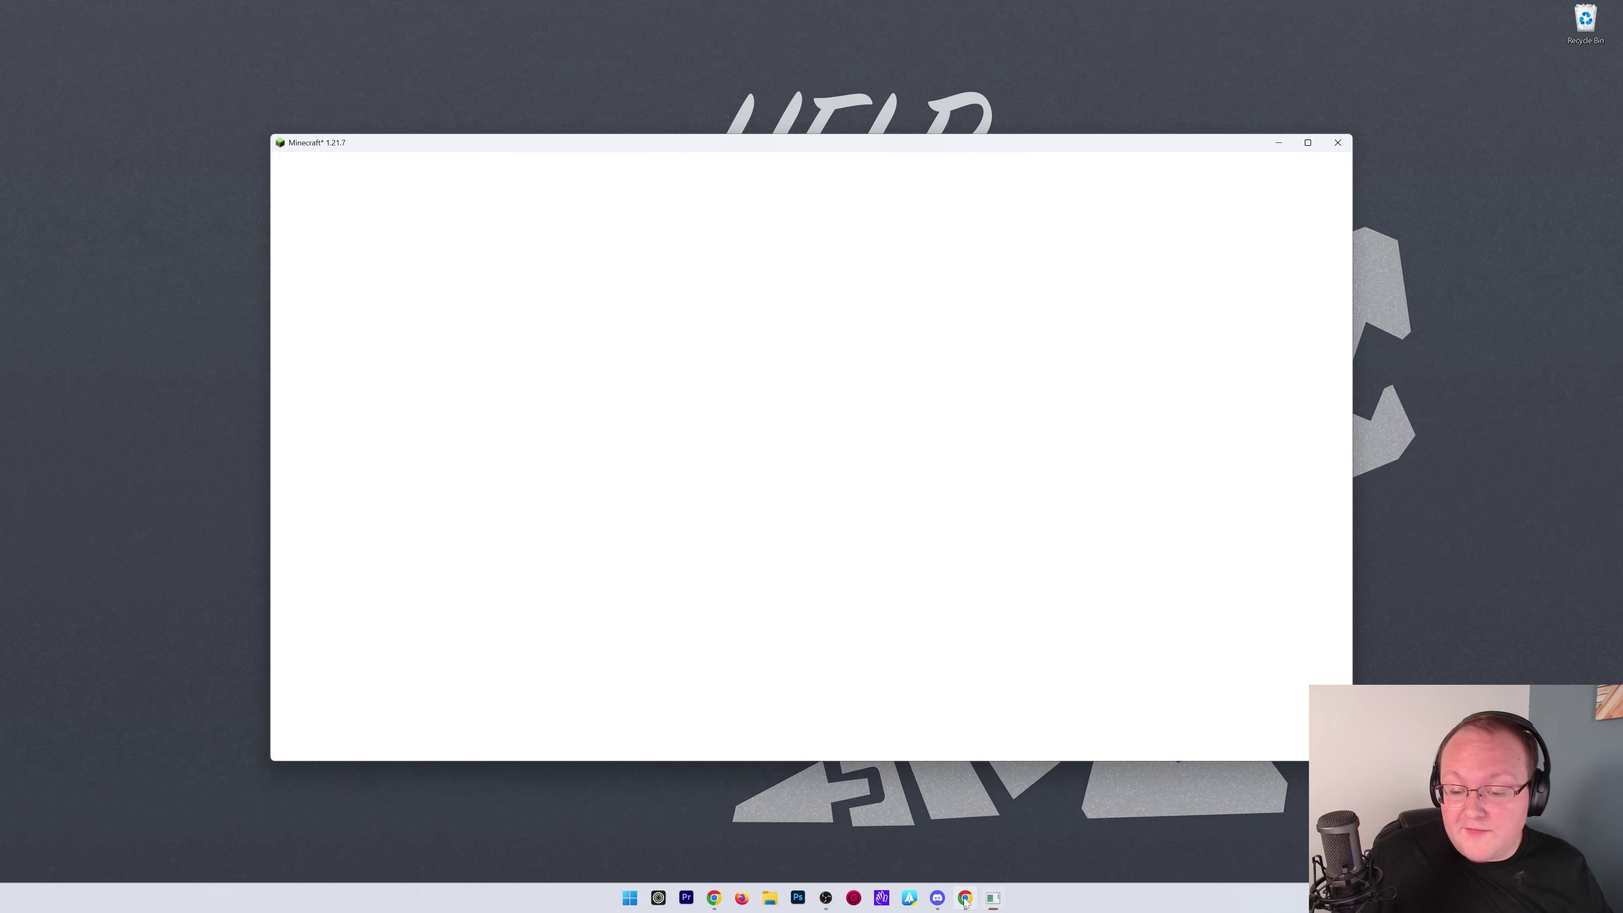
pyautogui.click(964, 898)
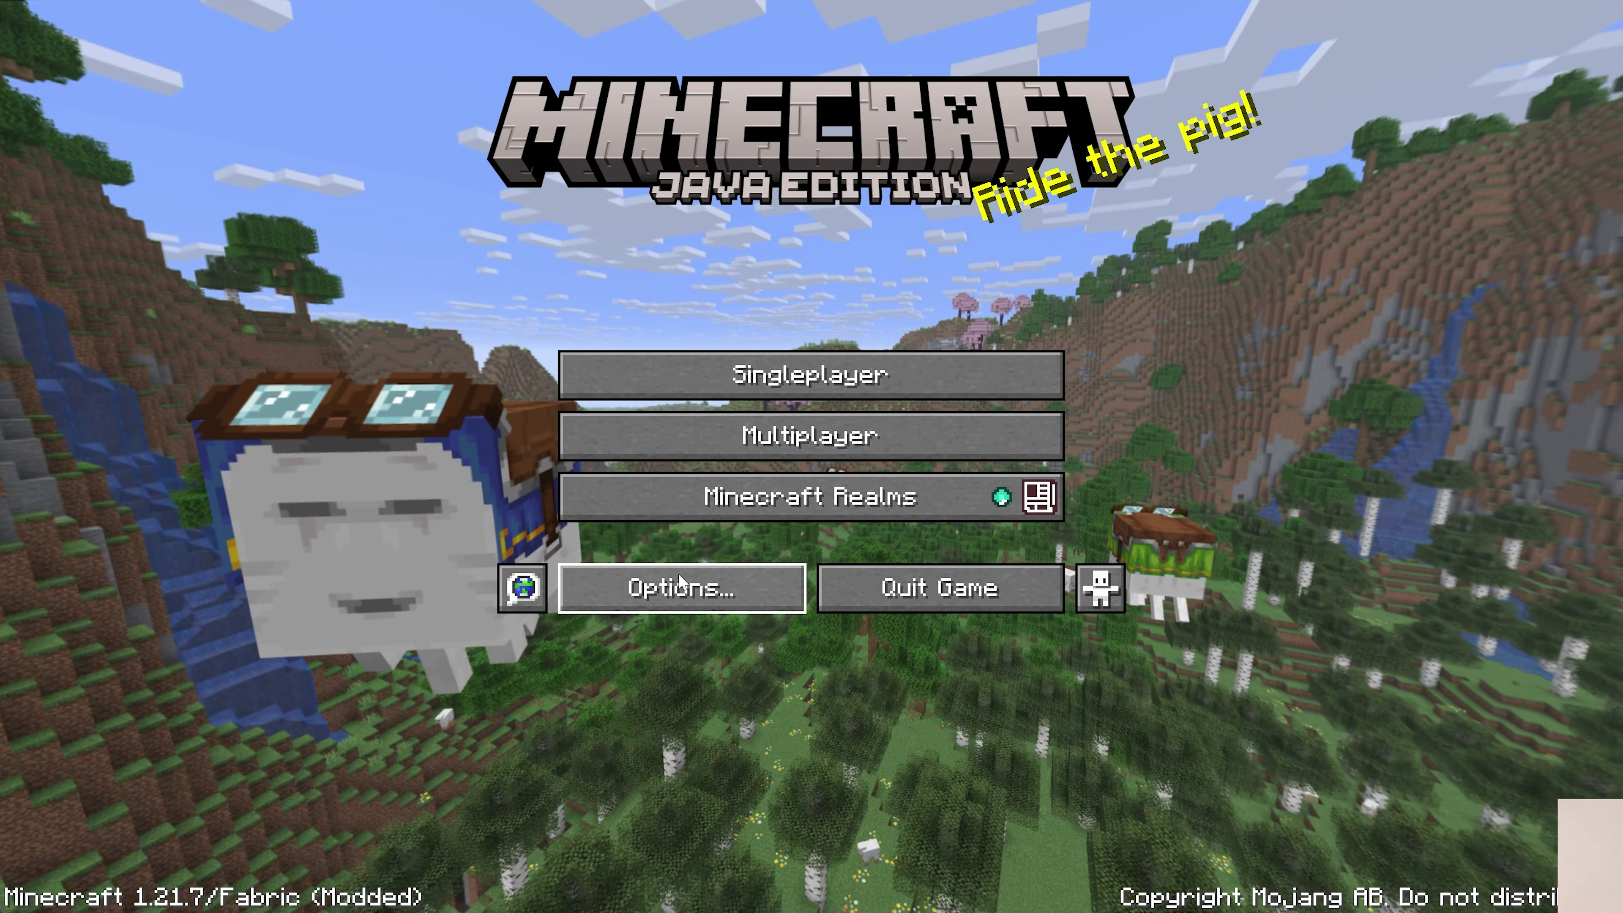
pyautogui.click(681, 581)
pyautogui.click(662, 315)
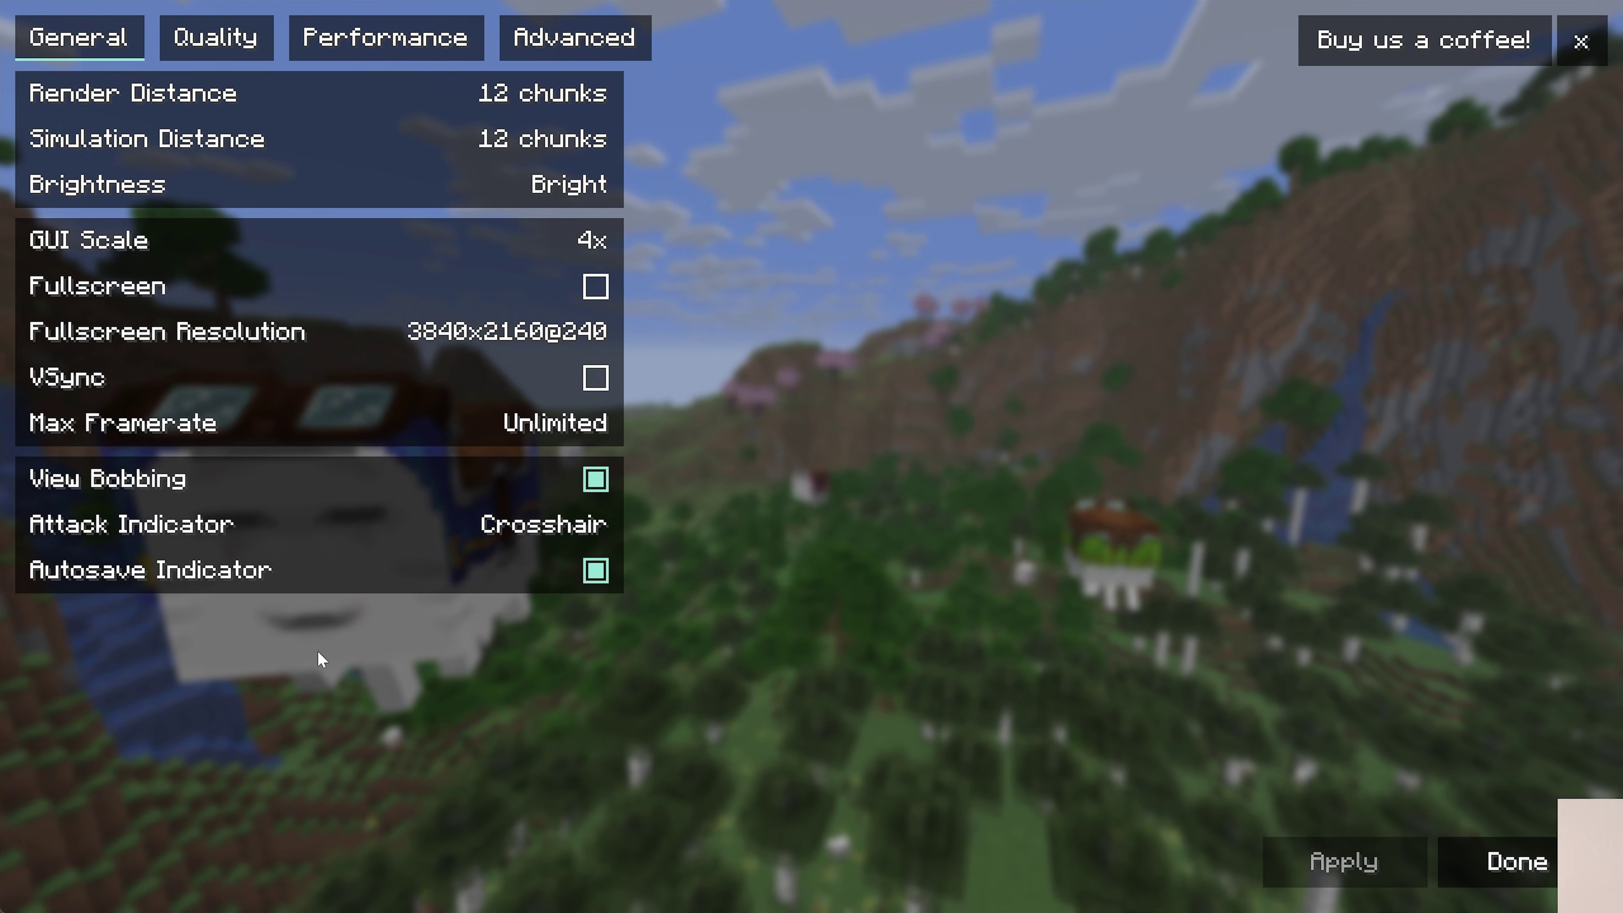